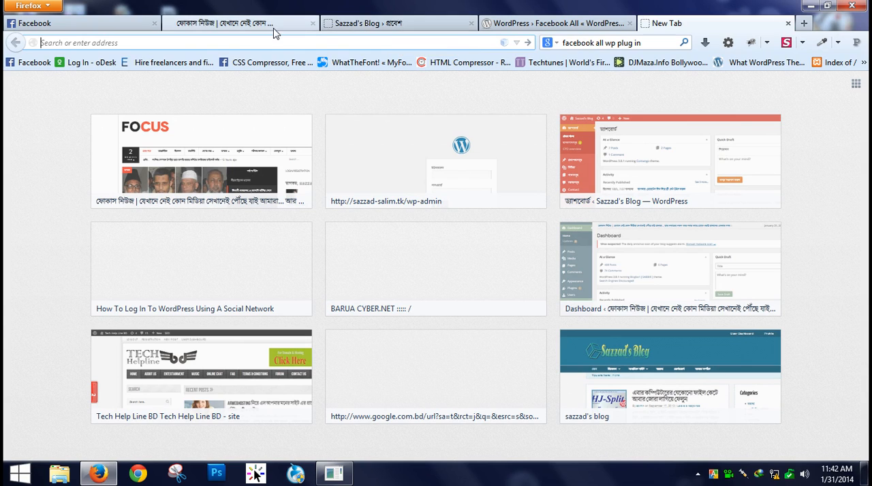
- Examine the username, password, social login and Math Captcha fields on the blog's WordPress login page
left_click(405, 22)
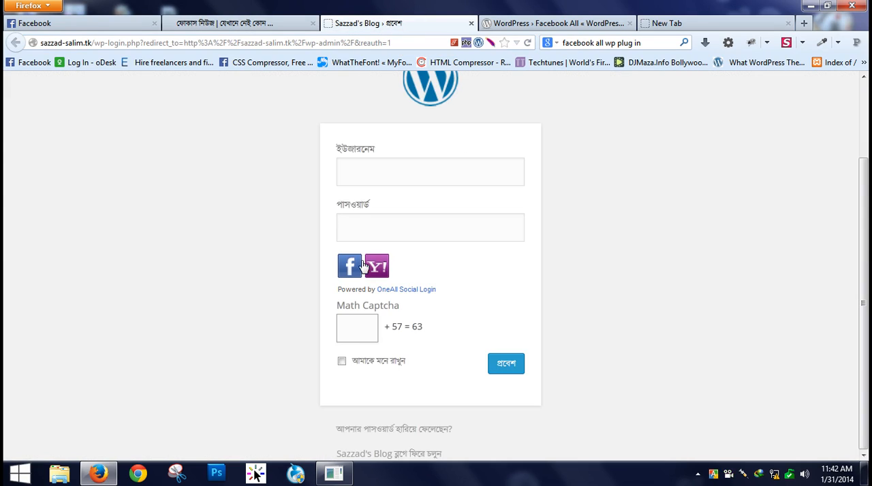
left_click(363, 173)
left_click(389, 226)
left_click(370, 179)
left_click(376, 225)
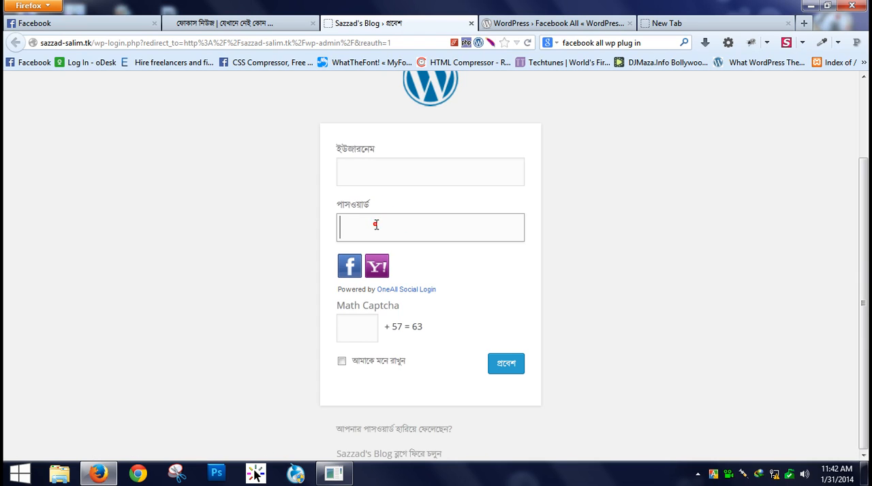
left_click(380, 171)
left_click(374, 232)
left_click(362, 177)
left_click(365, 226)
left_click(356, 170)
left_click(362, 233)
left_click(375, 171)
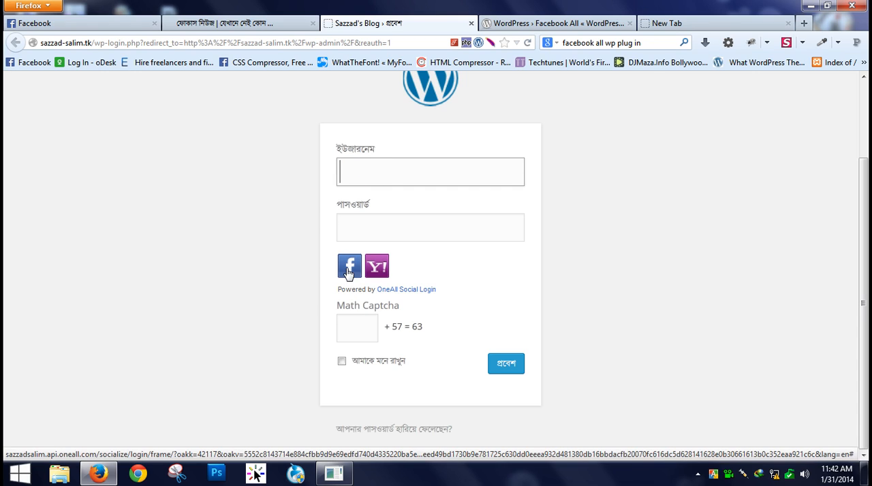
left_click(438, 236)
left_click(366, 174)
left_click(377, 230)
left_click(356, 331)
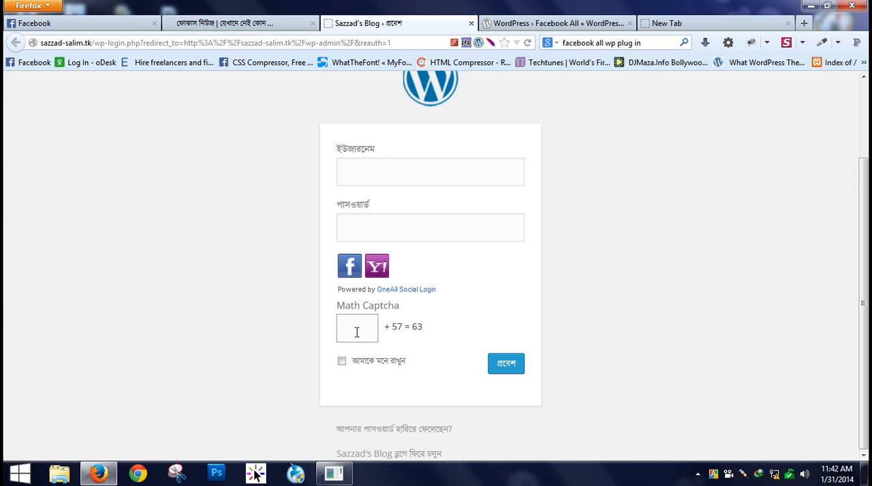
left_click(397, 179)
left_click(402, 228)
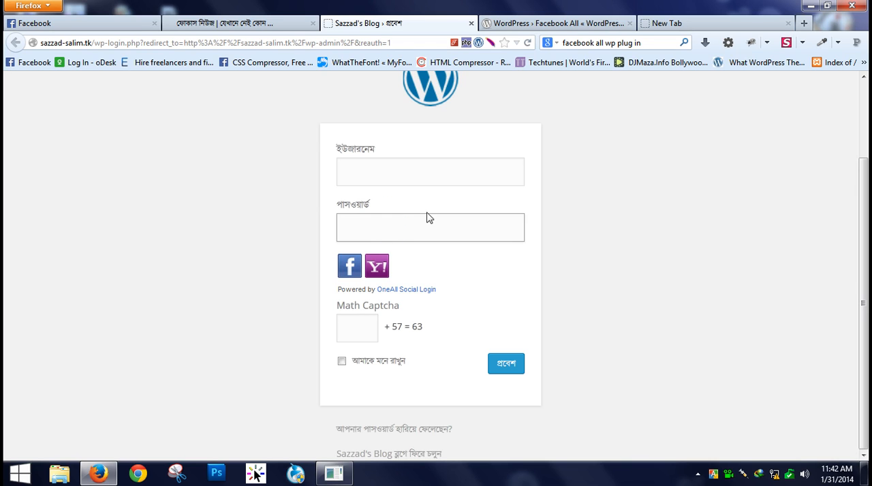
- Try the Facebook social login on the blog's login page, and close that page
left_click(349, 267)
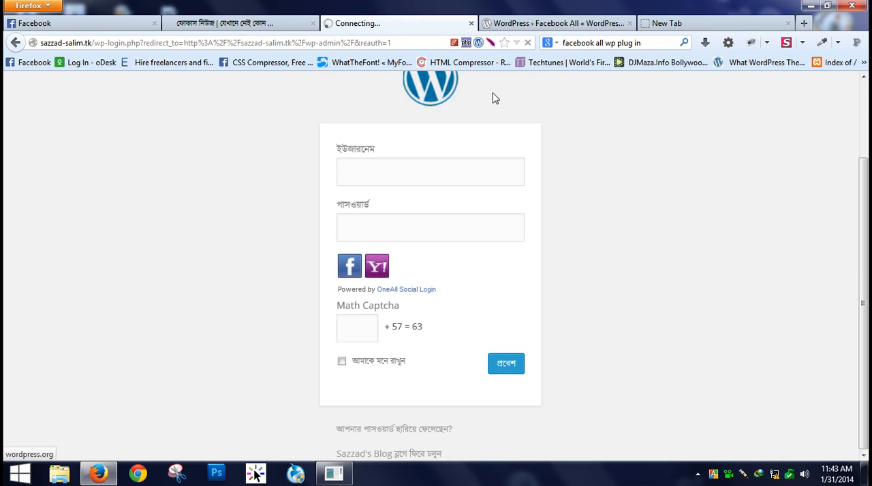
left_click(471, 23)
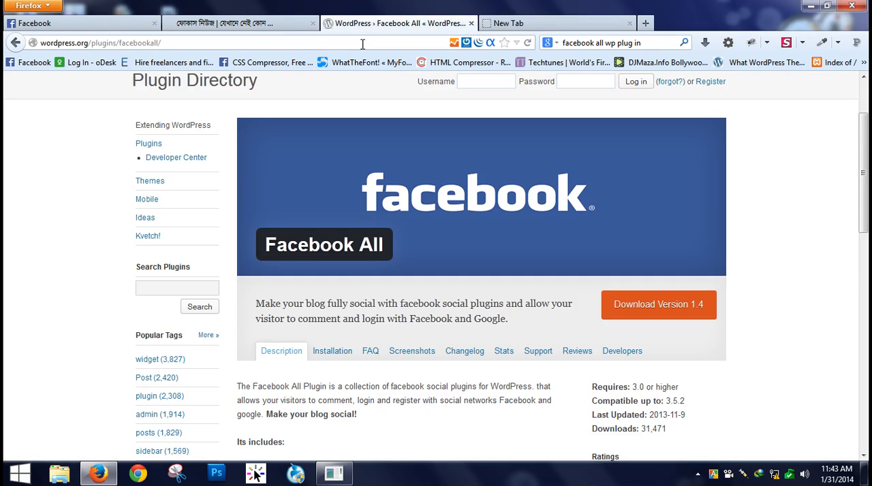
- Download version 1.4 of the Facebook All plugin from the WordPress.org plugin directory as facebookall.1.4.zip
left_click(276, 23)
scroll(745, 301, "down", 5)
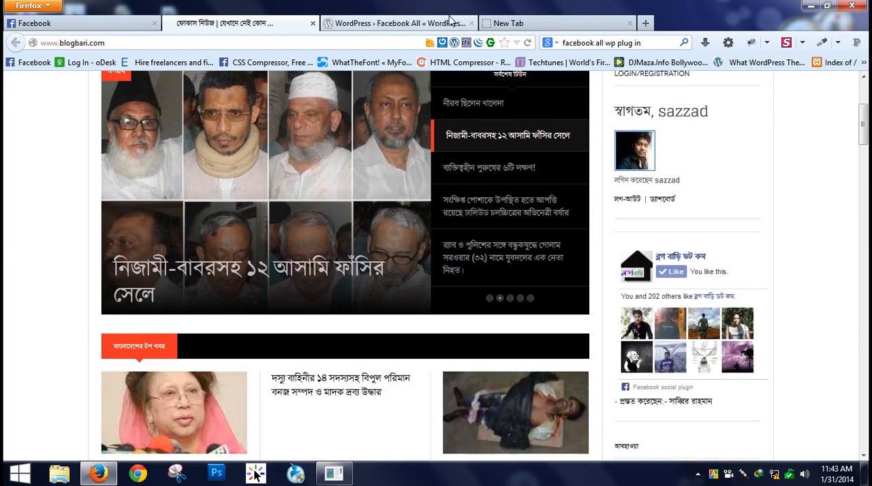
left_click(400, 23)
scroll(826, 250, "up", 3)
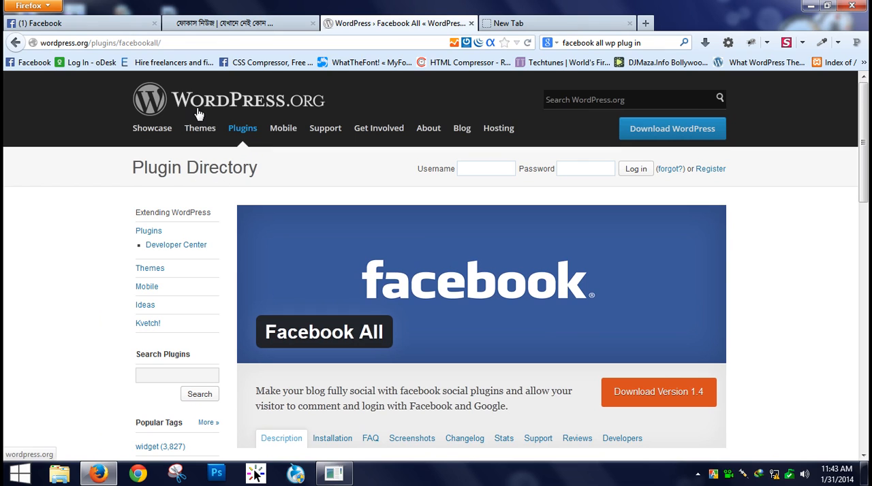
scroll(810, 323, "down", 3)
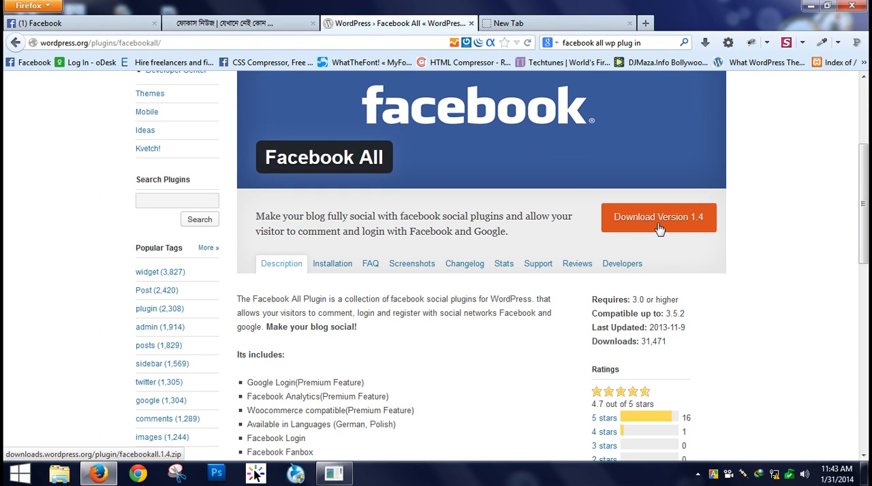
left_click(658, 230)
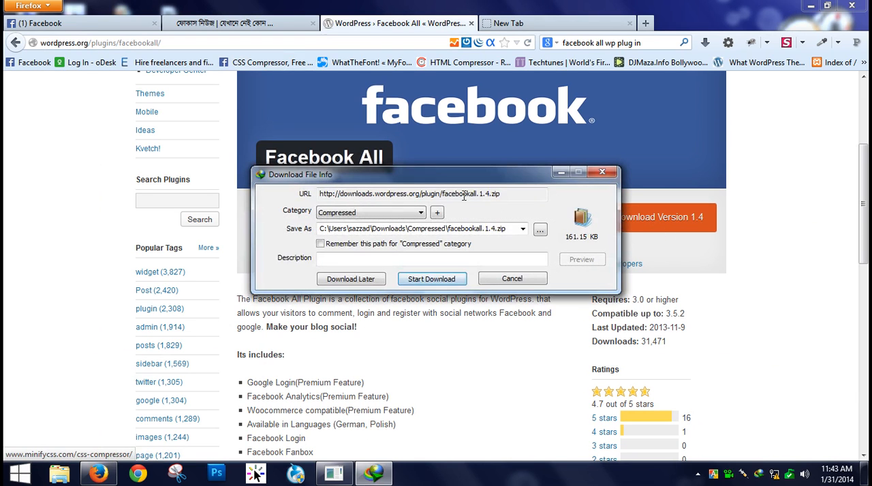
left_click(438, 275)
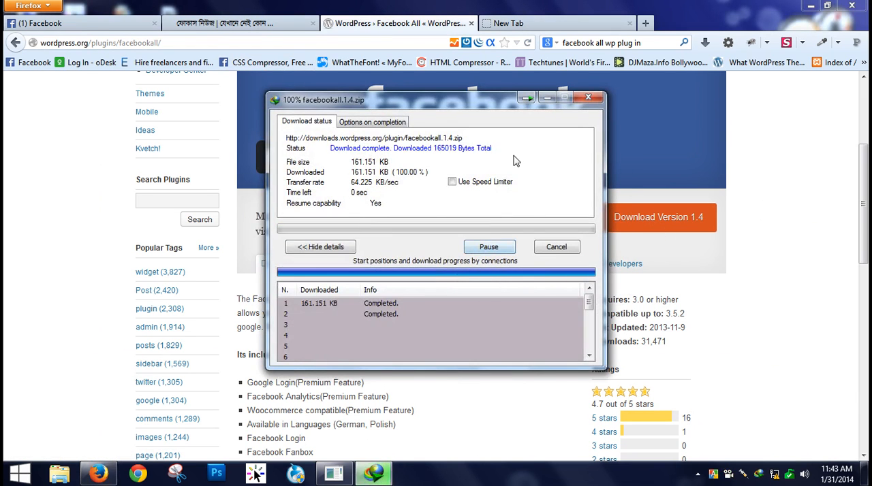
left_click(543, 275)
- Open the blogbari.com admin dashboard from its home page and show the list of installed plugins
left_click(286, 23)
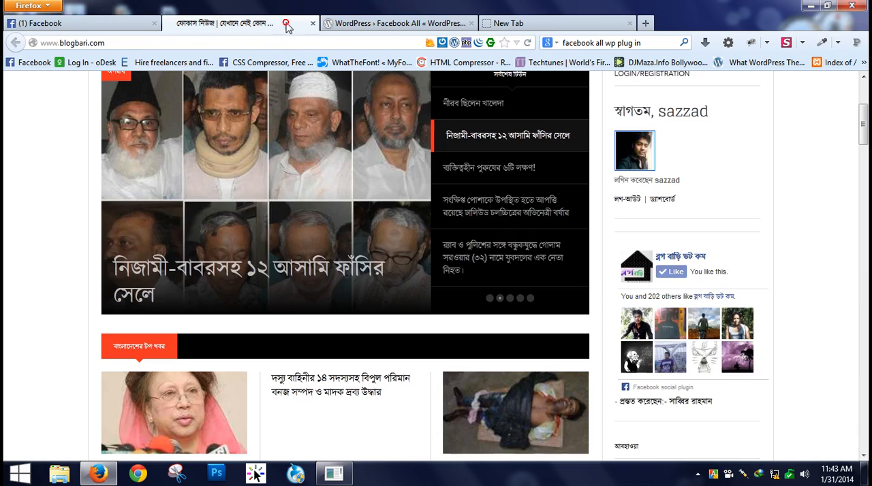
left_click(660, 205)
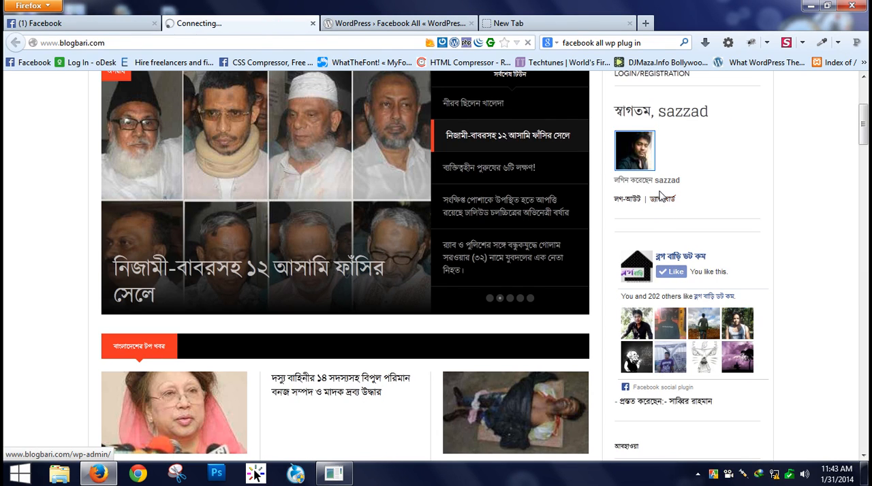
left_click(629, 24)
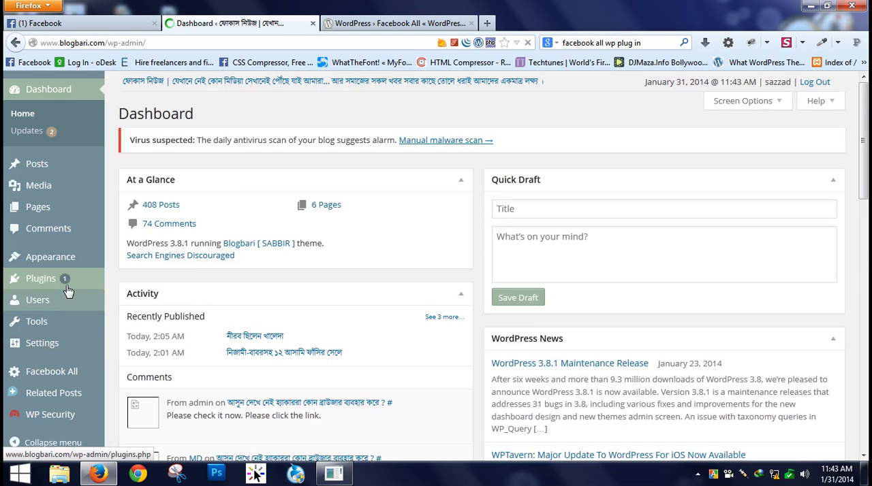
mouse_move(52, 283)
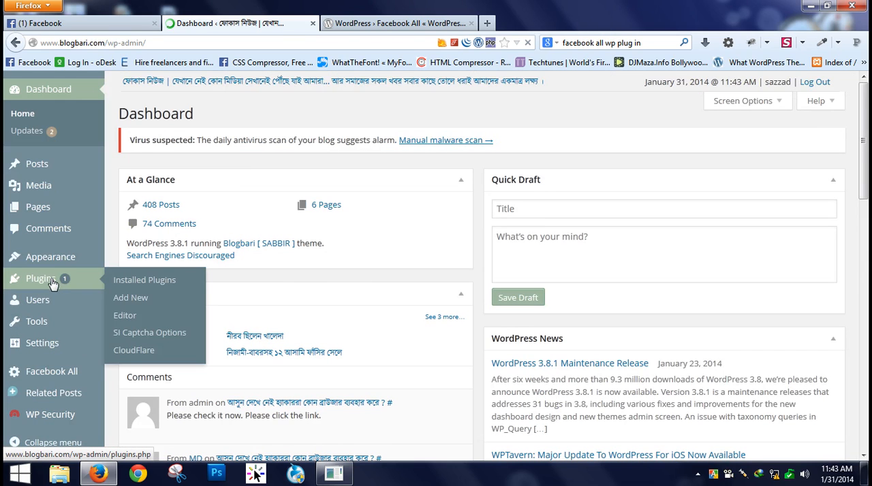
left_click(130, 300)
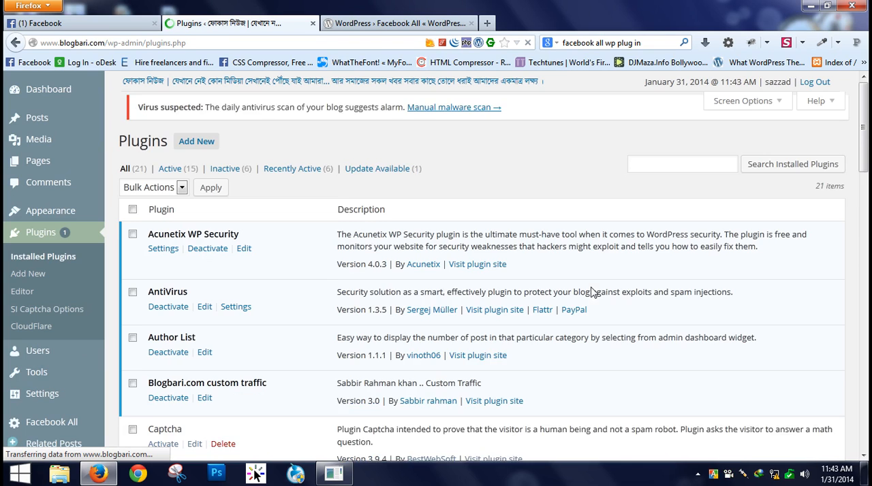
scroll(373, 323, "down", 5)
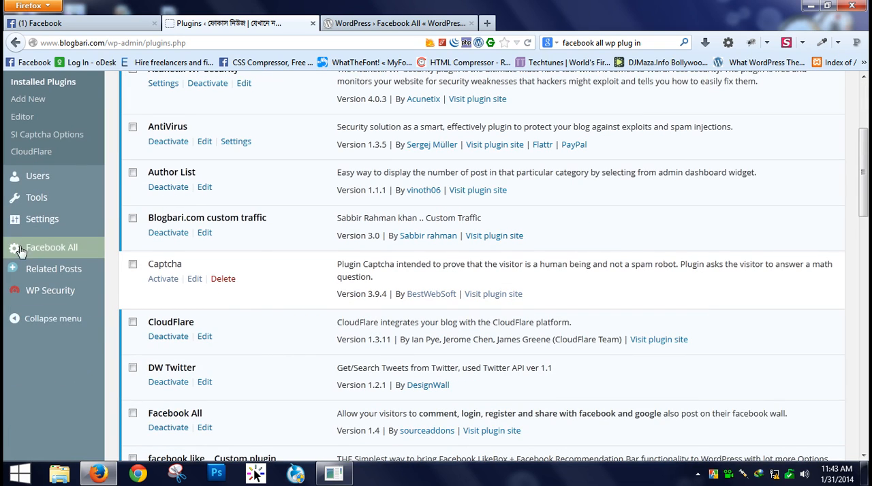
scroll(36, 212, "up", 2)
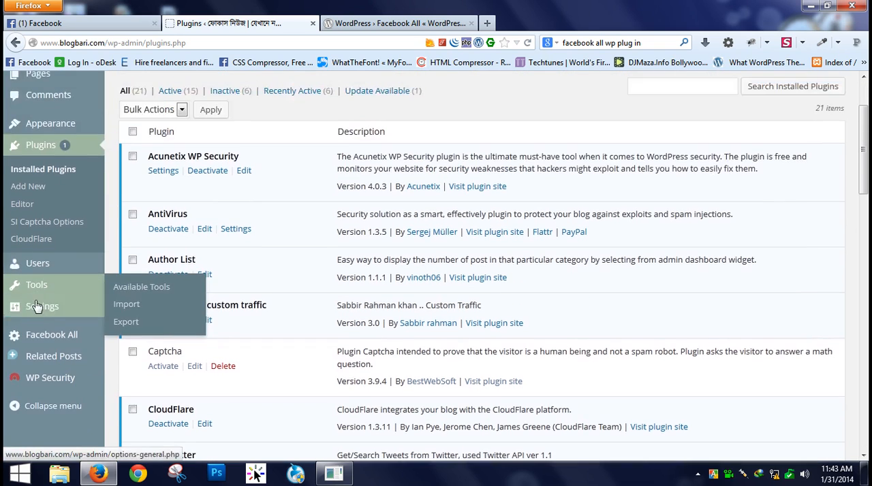
- Open the Facebook All plugin's settings page in the blogbari.com admin and bring up its API configuration
left_click(46, 341)
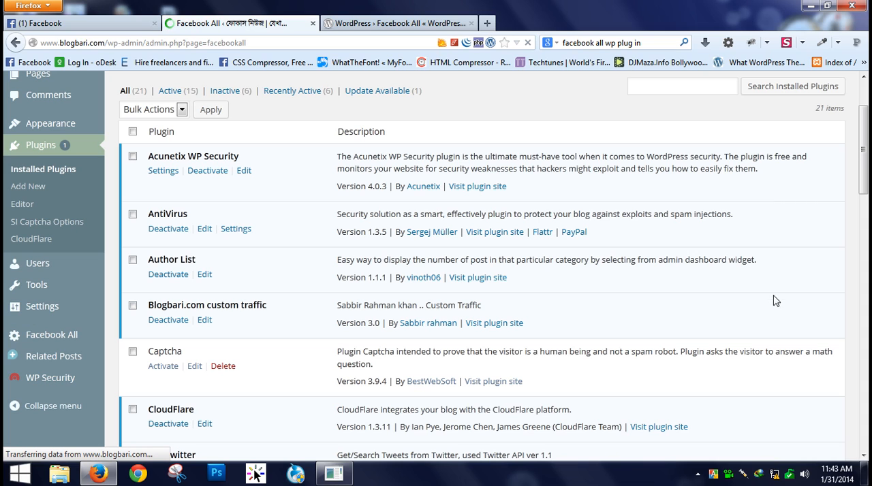
scroll(772, 304, "down", 5)
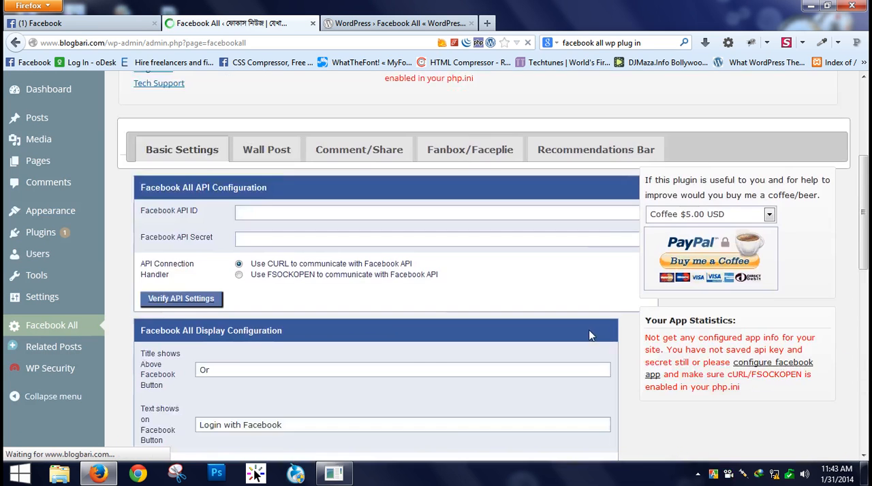
scroll(590, 329, "up", 3)
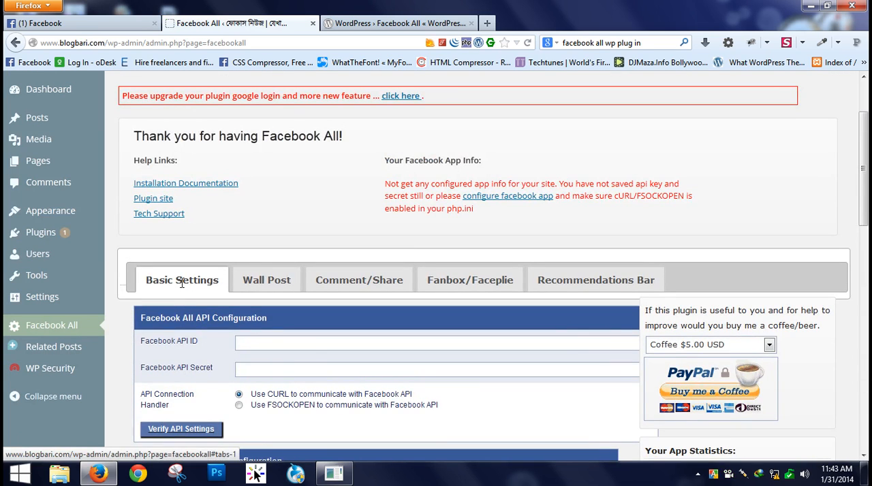
scroll(316, 368, "down", 2)
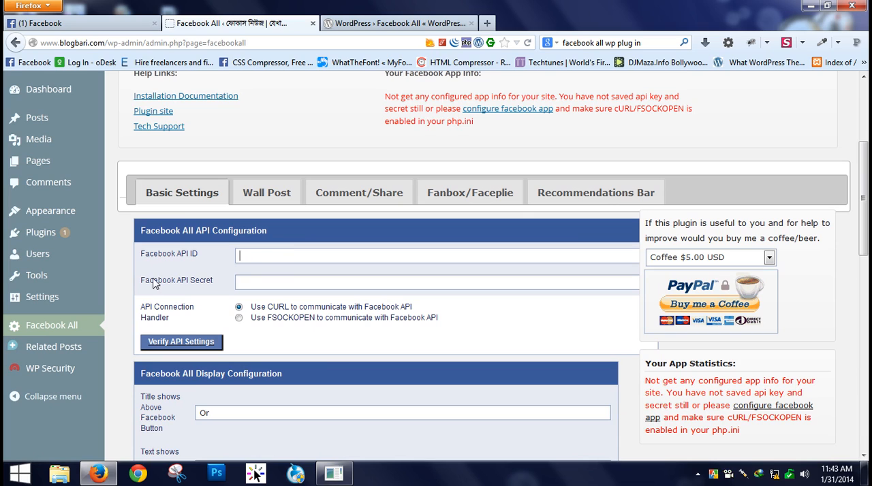
- Examine the Facebook All basic settings: the API ID and secret fields, display configuration and basic configuration
left_click(263, 279)
left_click(263, 255)
left_click(263, 285)
scroll(263, 286, "down", 3)
left_click(297, 380)
left_click(235, 326)
scroll(279, 375, "down", 5)
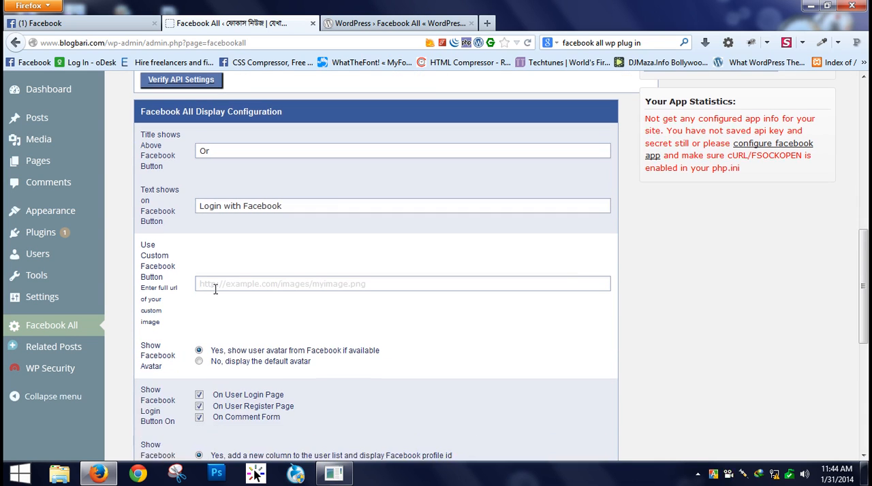
left_click(310, 287)
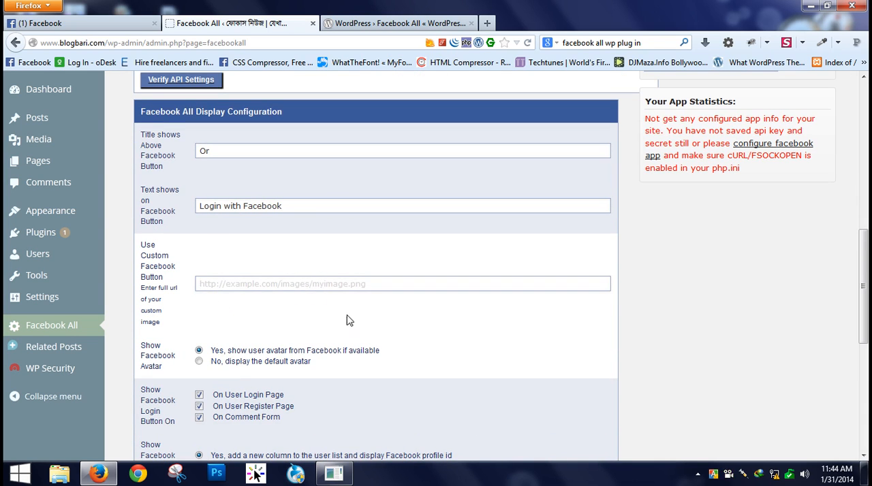
scroll(326, 350, "down", 3)
scroll(320, 348, "down", 5)
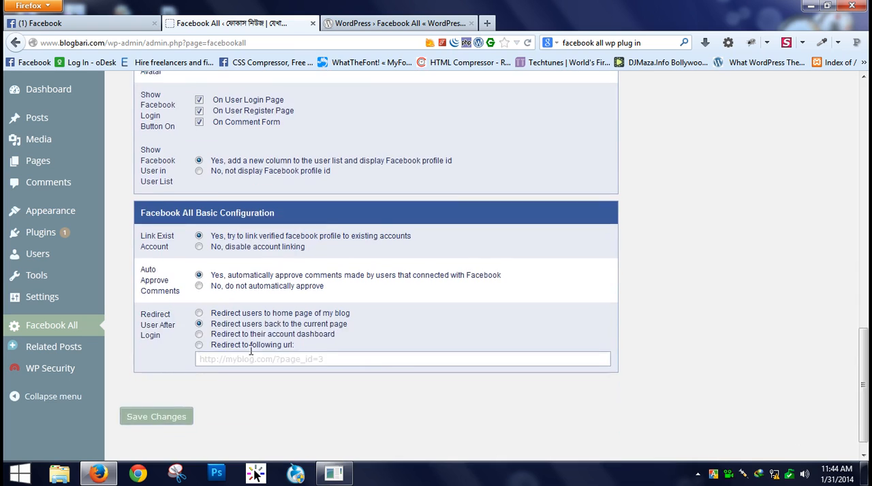
scroll(251, 352, "up", 12)
left_click(272, 208)
left_click(278, 230)
left_click(308, 203)
left_click(312, 232)
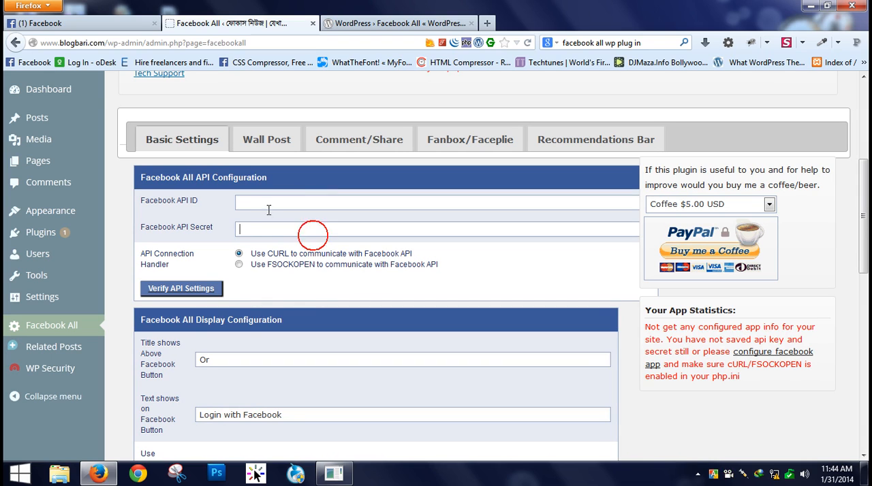
- Open the Facebook Developers site through the plugin's "configure facebook app" link and start creating a new app
scroll(394, 255, "up", 5)
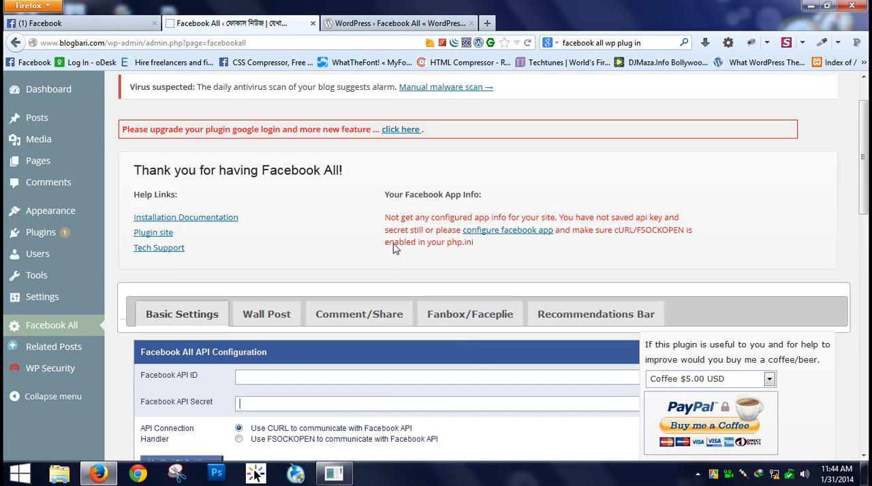
left_click(505, 232)
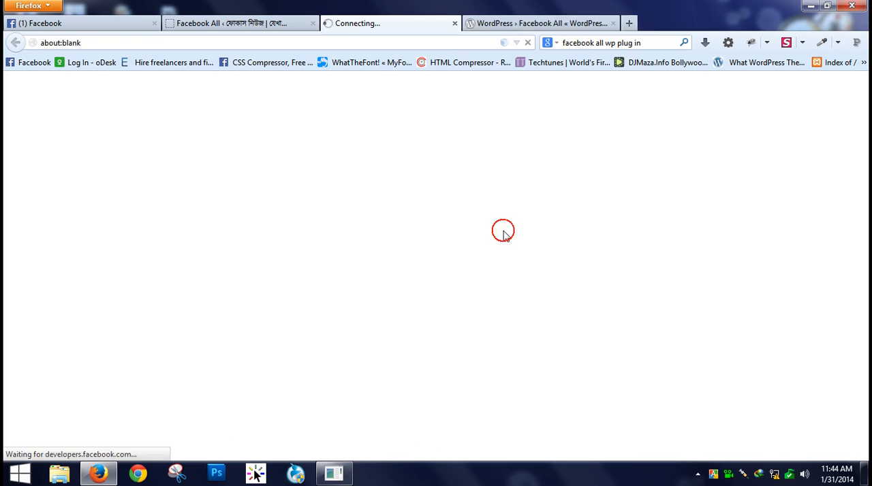
left_click(154, 23)
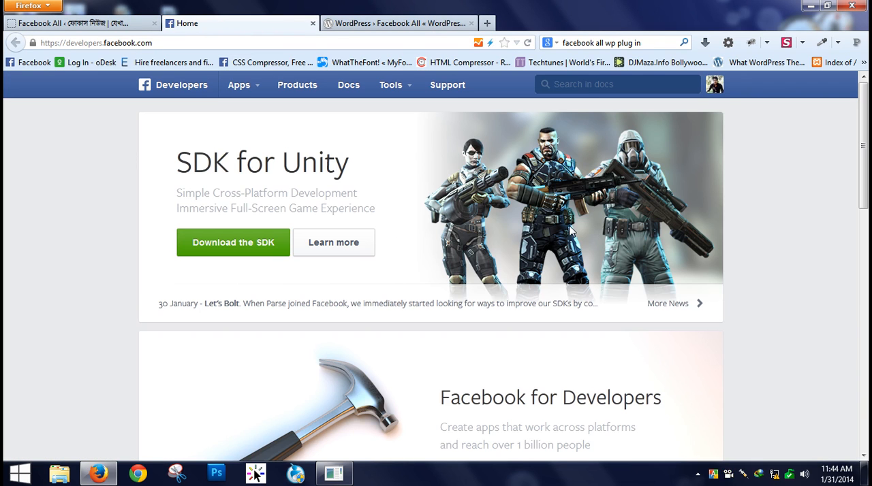
left_click(259, 93)
left_click(265, 113)
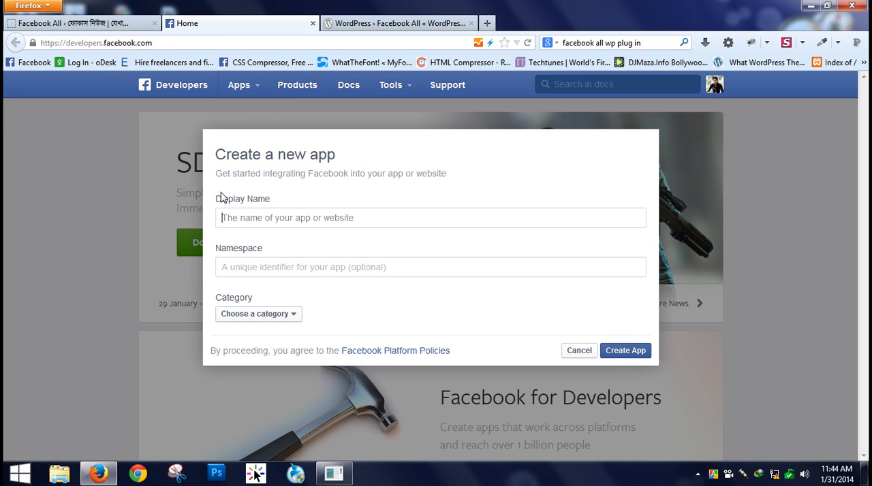
left_click(319, 218)
left_click(378, 217)
left_click(81, 25)
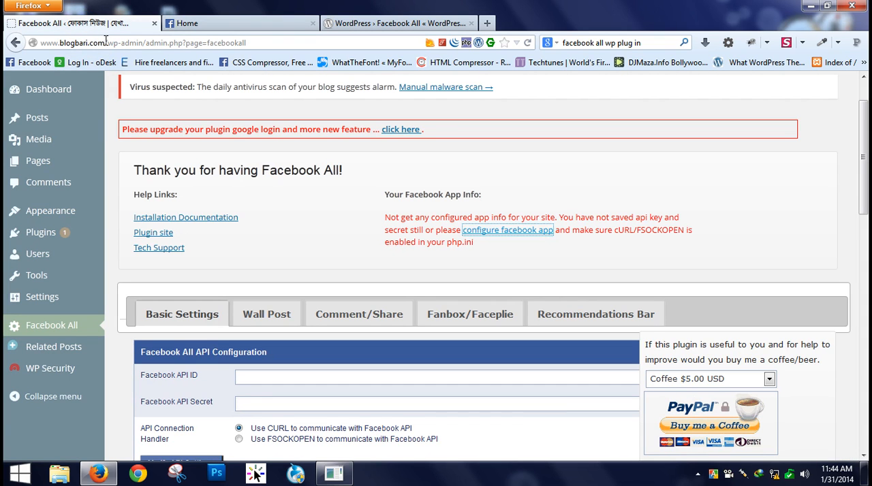
double_click(102, 42)
key("ctrl+c")
left_click(236, 24)
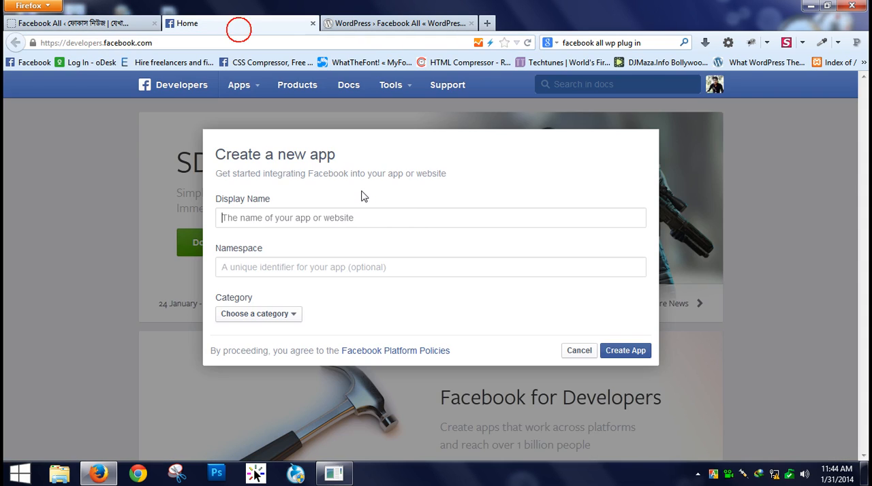
key("ctrl+v")
left_click(332, 235)
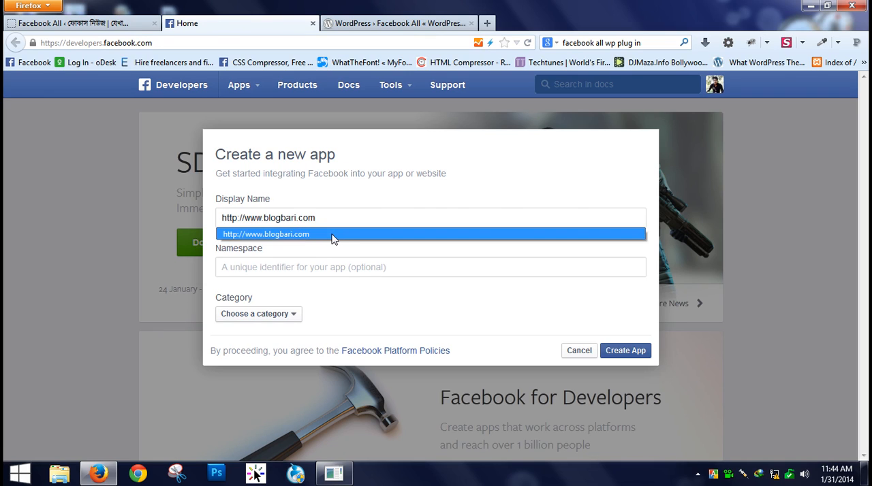
left_click(341, 267)
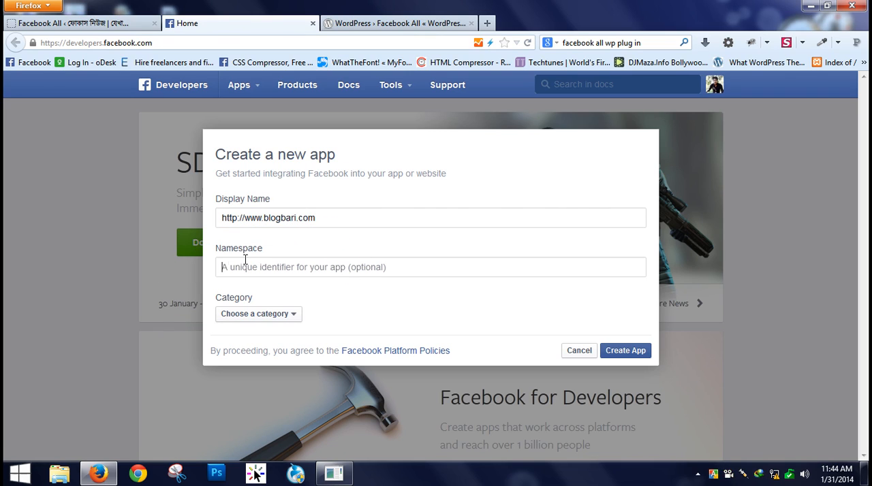
- Set the new app's category to Communication, create the app and submit the security check text
left_click(266, 269)
left_click(292, 316)
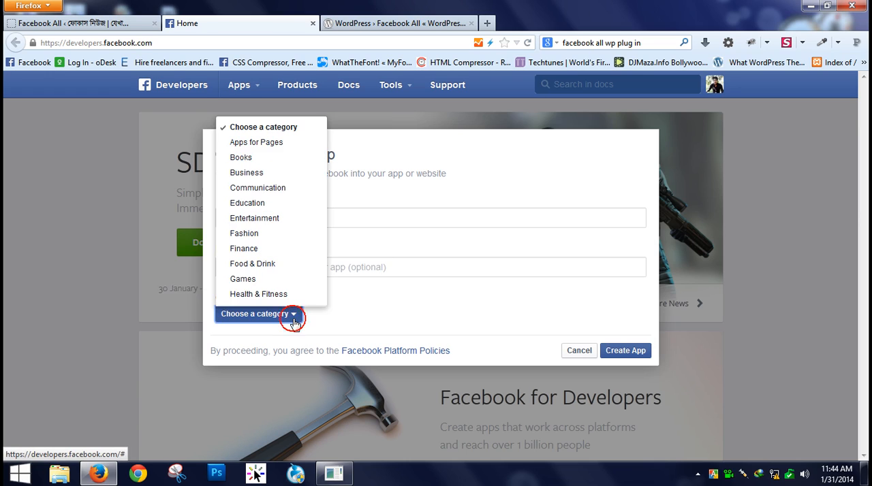
left_click(265, 191)
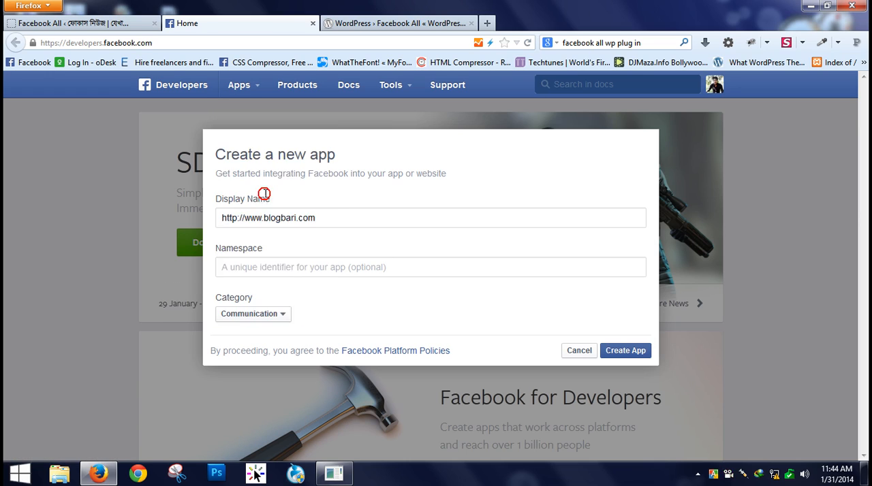
left_click(626, 352)
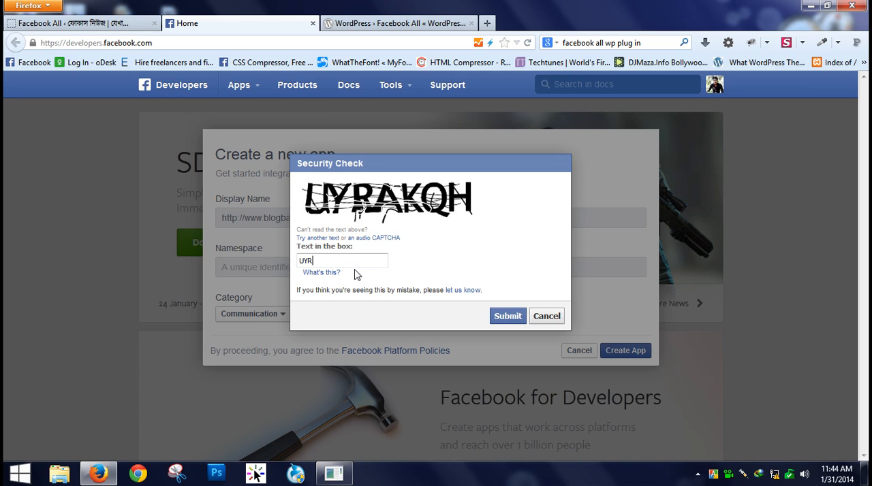
type("UYRAKQH")
left_click(520, 318)
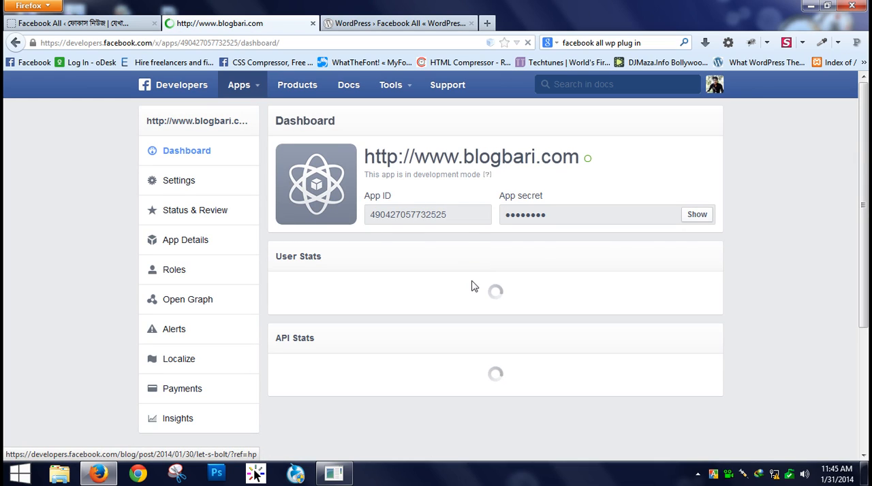
double_click(371, 215)
key("ctrl+c")
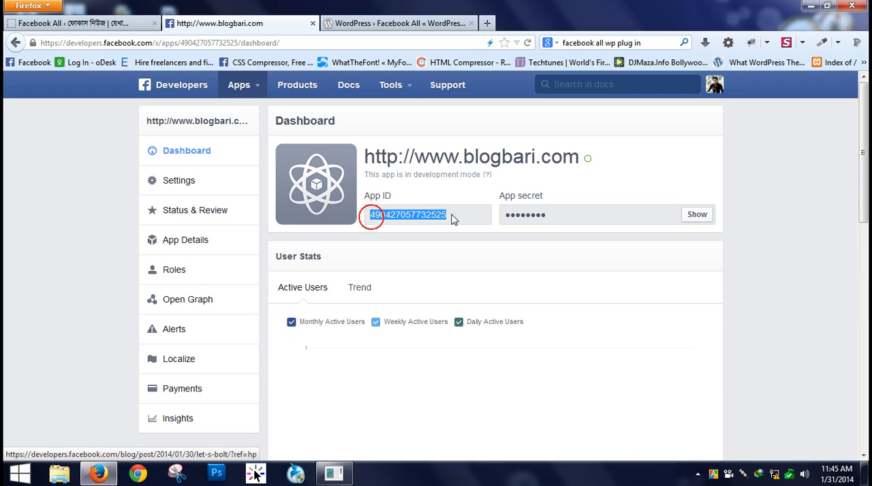
left_click(570, 217)
left_click_drag(570, 215, 516, 215)
left_click(573, 216)
left_click(581, 213)
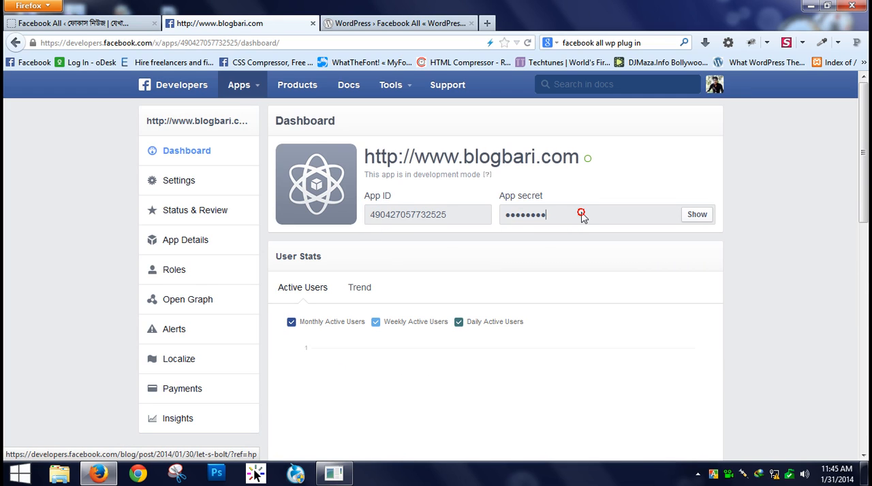
left_click(172, 181)
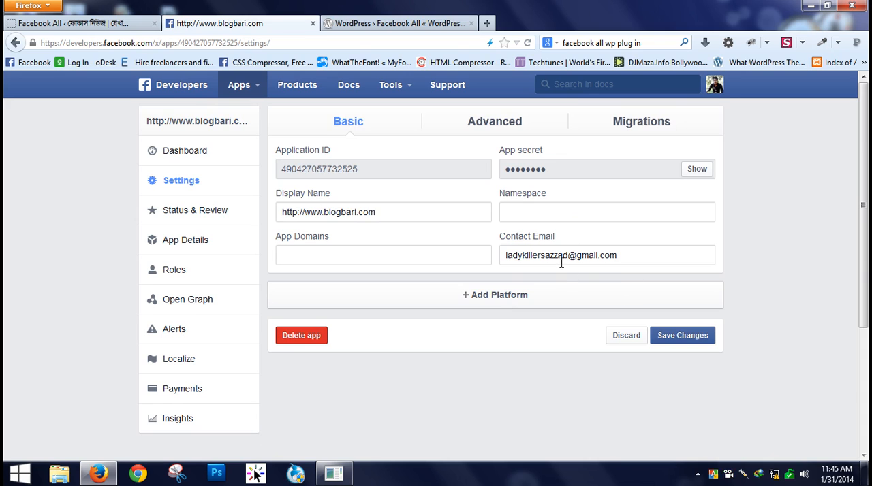
left_click(494, 300)
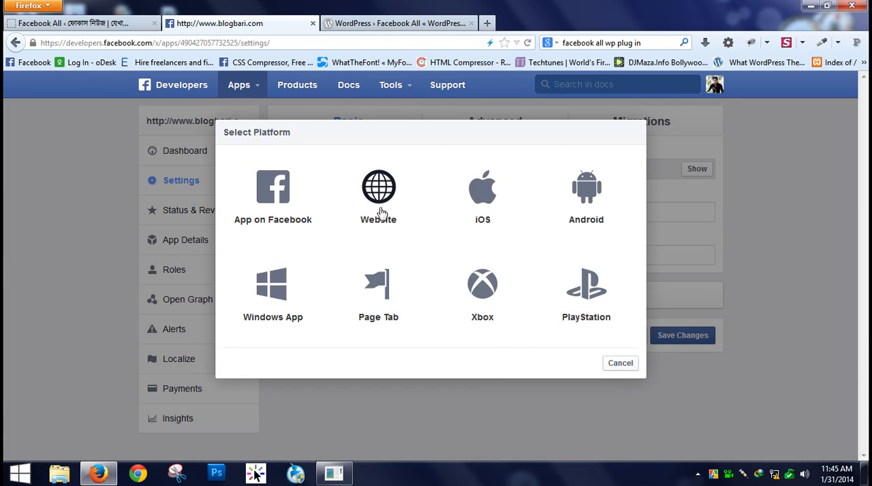
left_click(376, 215)
scroll(405, 214, "down", 3)
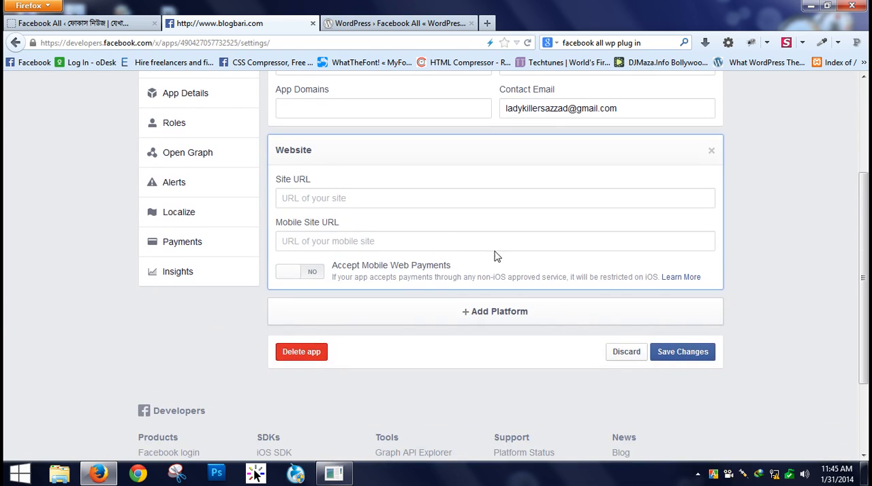
left_click(334, 197)
type("http://www.blogbari.com")
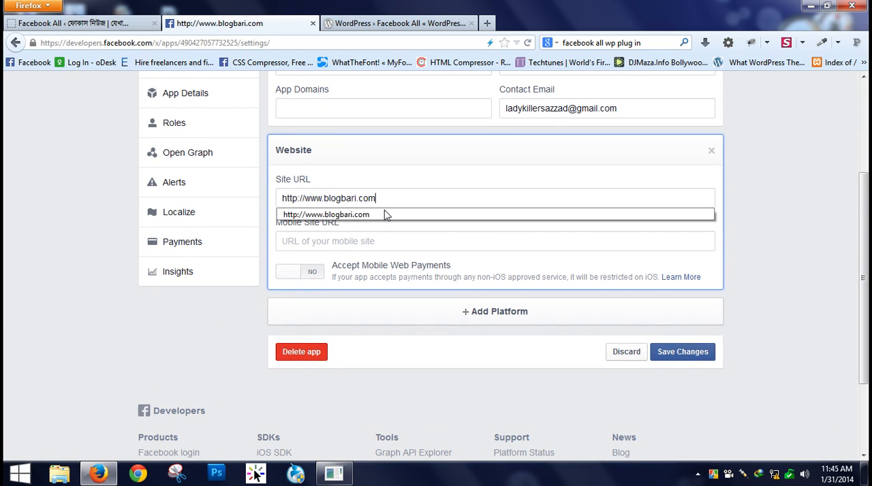
left_click(368, 218)
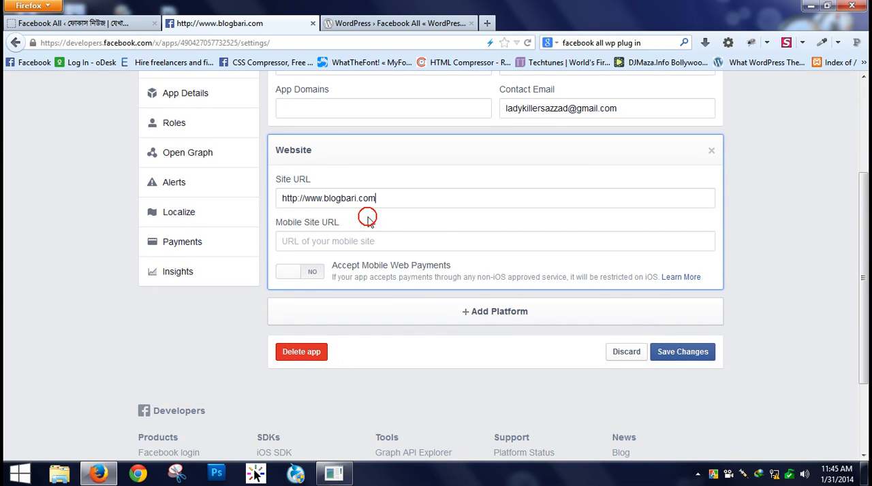
left_click(659, 356)
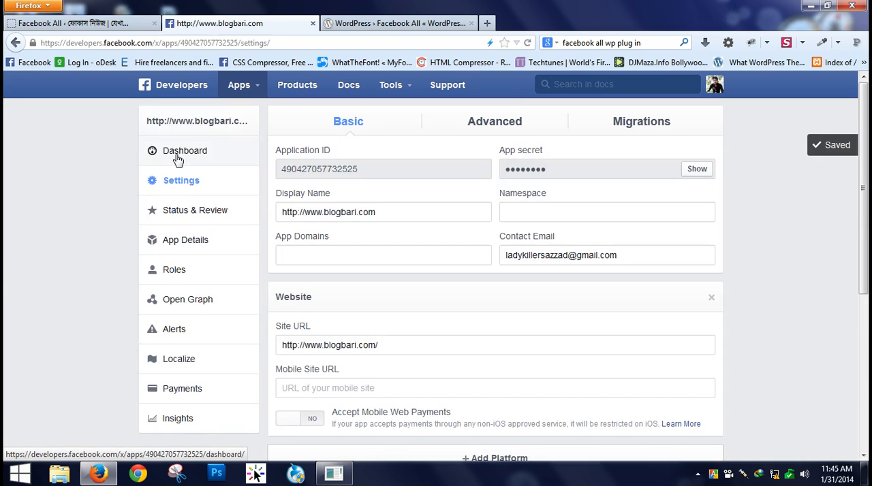
- Make the app and all its live features available to the general public in Status & Review and confirm
left_click(178, 162)
scroll(664, 351, "down", 5)
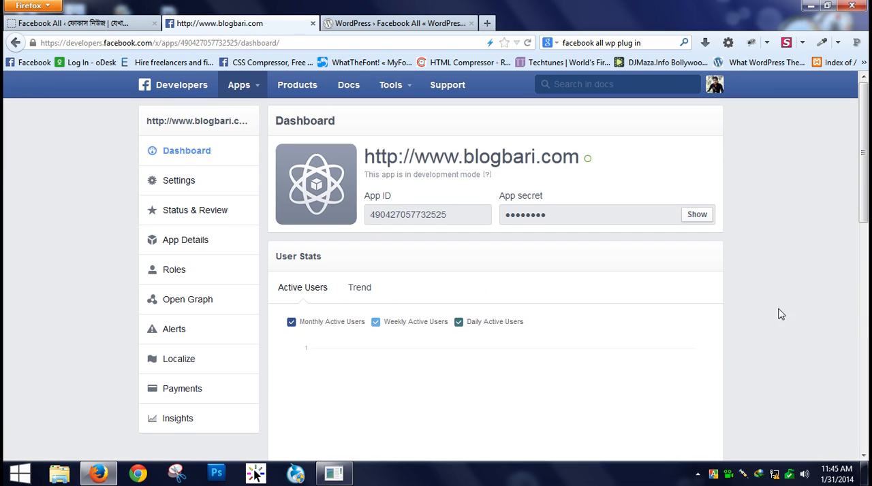
mouse_move(590, 164)
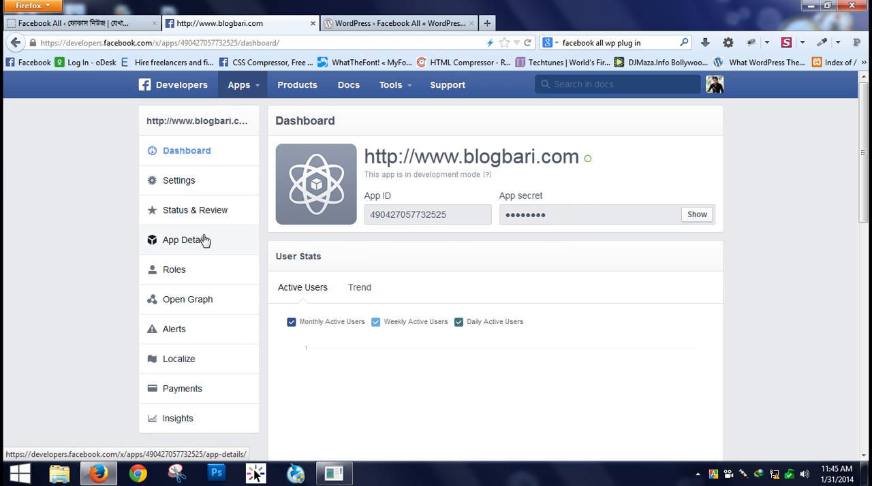
left_click(173, 211)
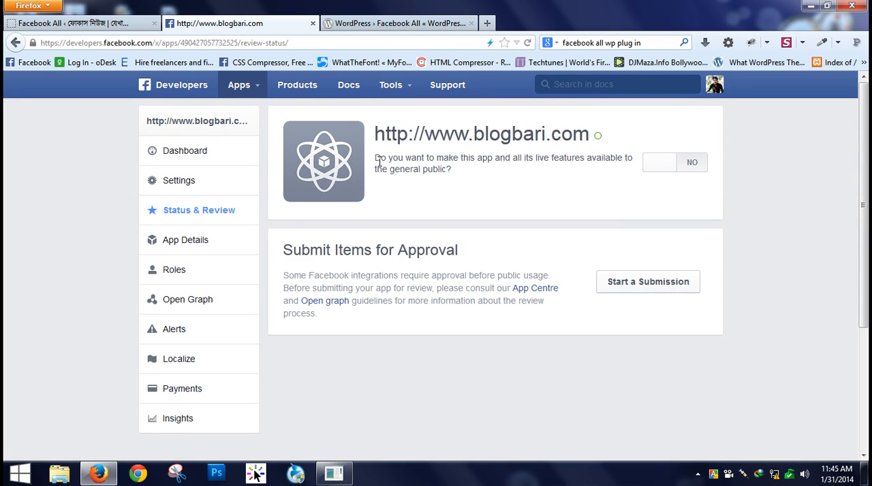
left_click(680, 165)
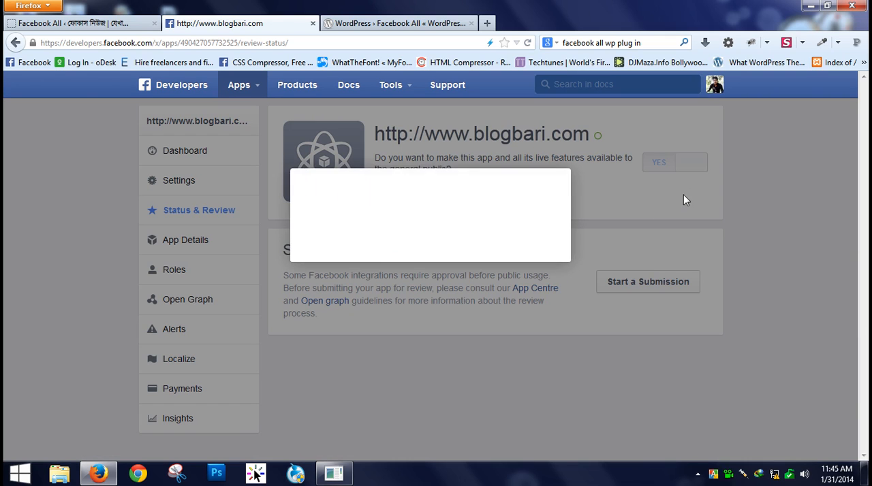
left_click(550, 248)
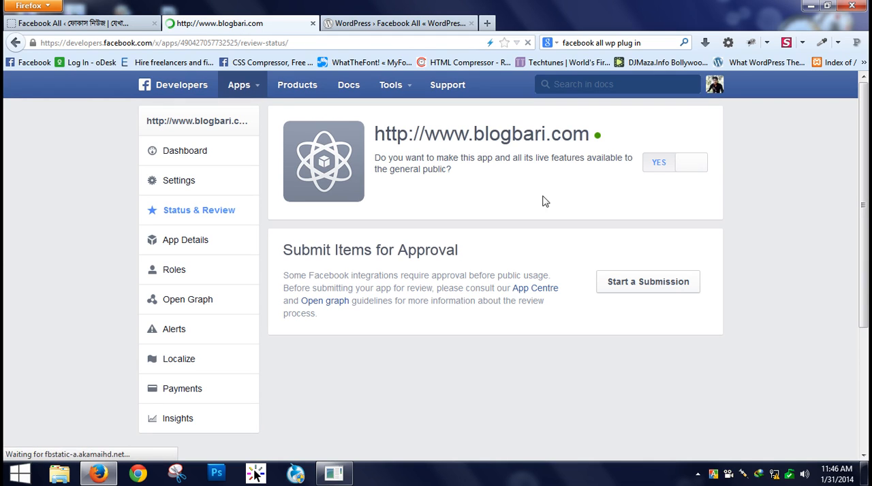
- Copy the app ID from the Facebook app dashboard into the plugin's Facebook API ID field
left_click(183, 155)
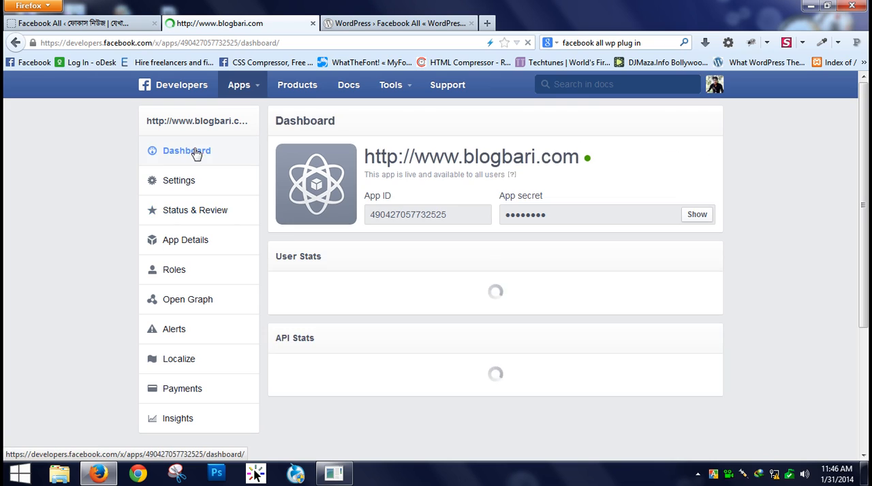
left_click_drag(470, 215, 374, 217)
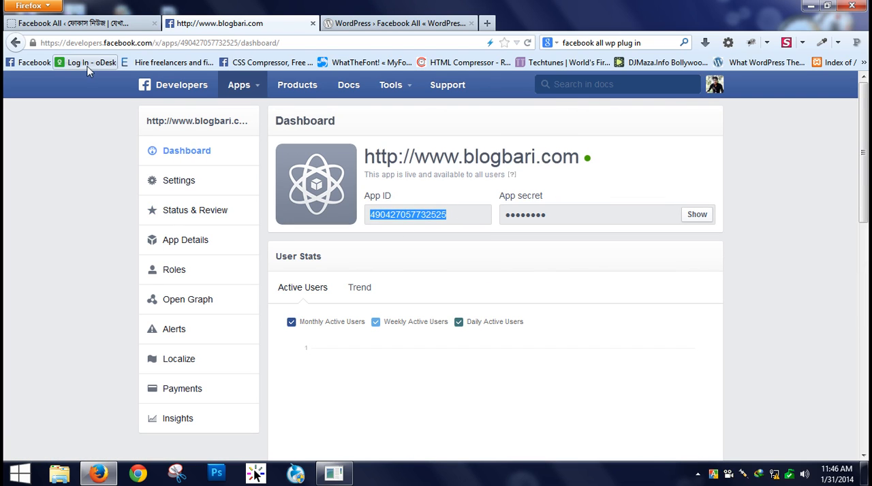
left_click(92, 24)
scroll(270, 219, "down", 5)
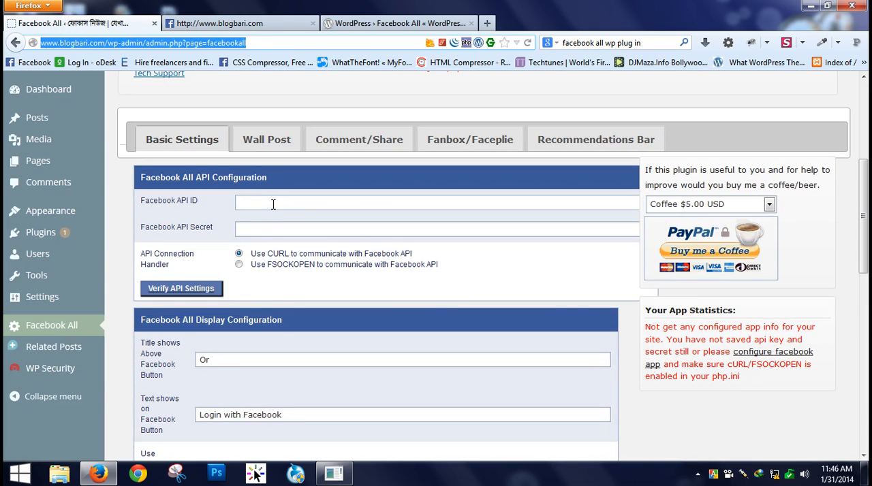
left_click(272, 205)
key("ctrl+v")
- Reveal the app secret on the Facebook dashboard and copy it into the plugin's Facebook API Secret field
left_click(271, 22)
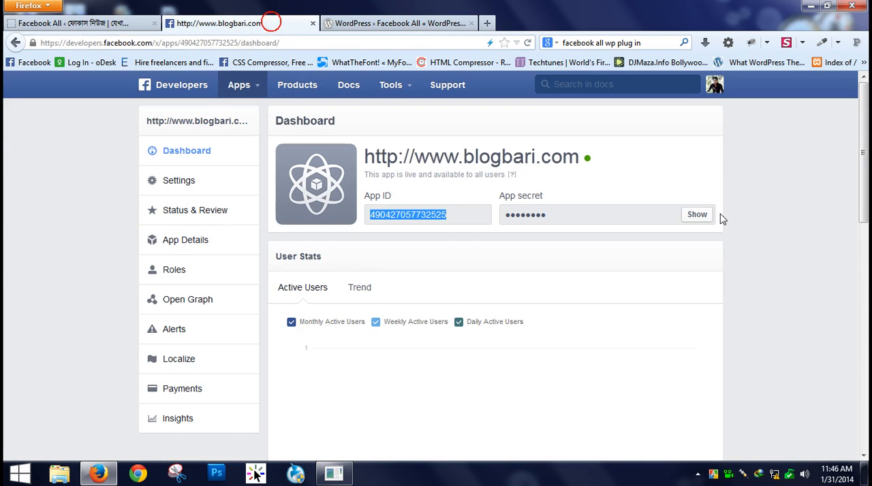
left_click(698, 215)
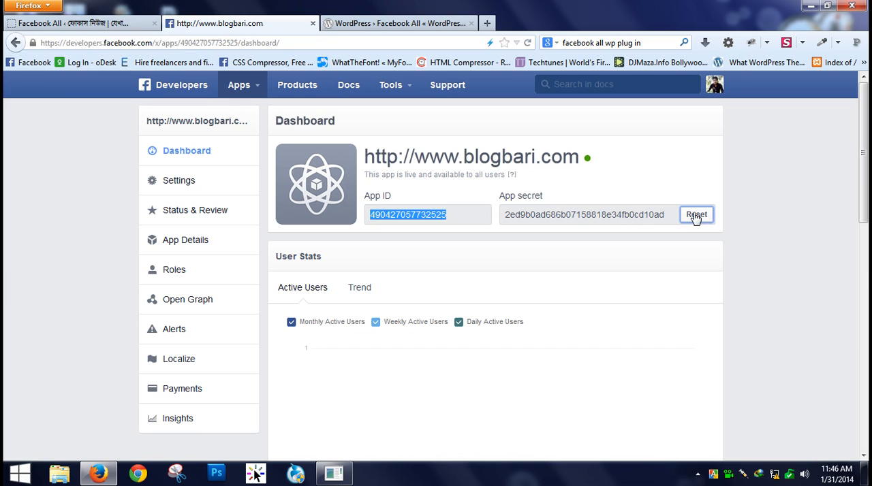
double_click(663, 215)
key("ctrl+c")
left_click(77, 23)
left_click(263, 229)
key("ctrl+v")
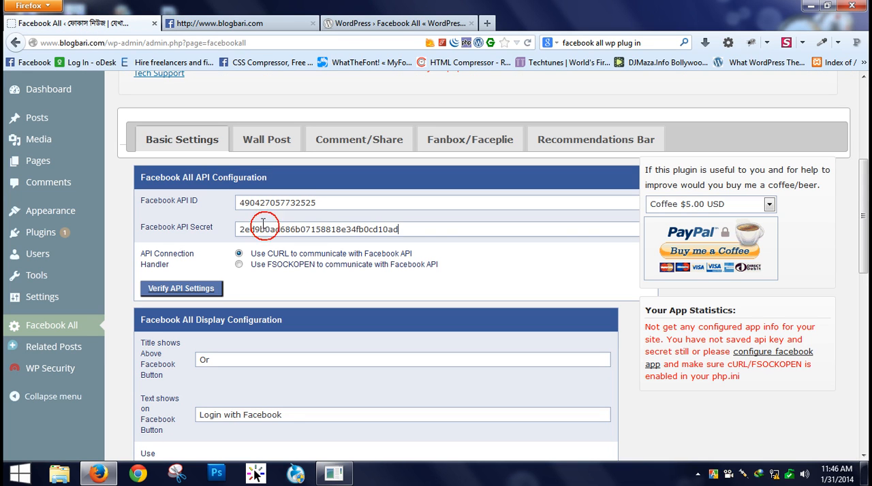
- Verify the plugin's Facebook API settings using the CURL connection handler
left_click(183, 290)
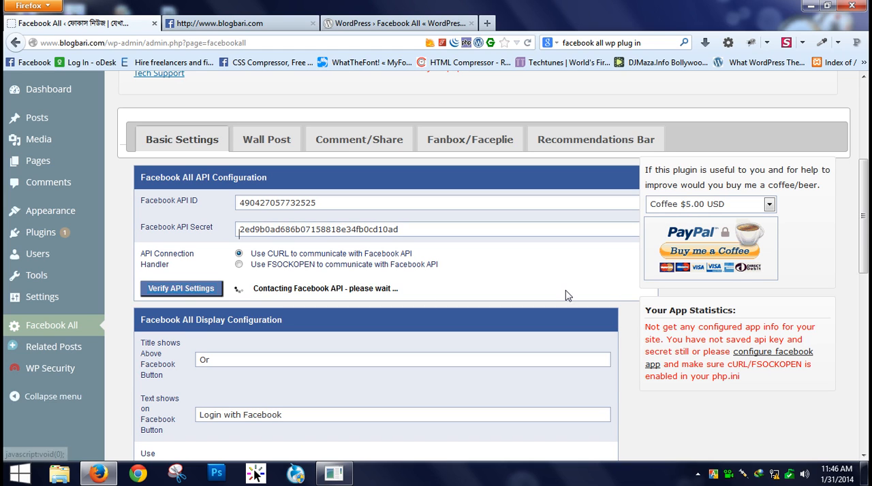
scroll(566, 291, "down", 3)
left_click_drag(251, 206, 515, 204)
left_click(515, 203)
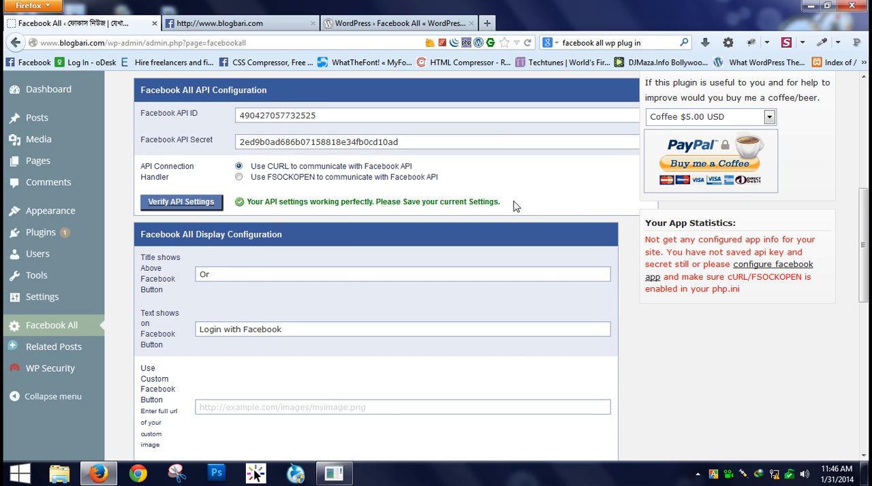
- Save the Facebook All plugin settings, submitting the save again while the page is still loading
scroll(294, 336, "down", 10)
left_click(182, 397)
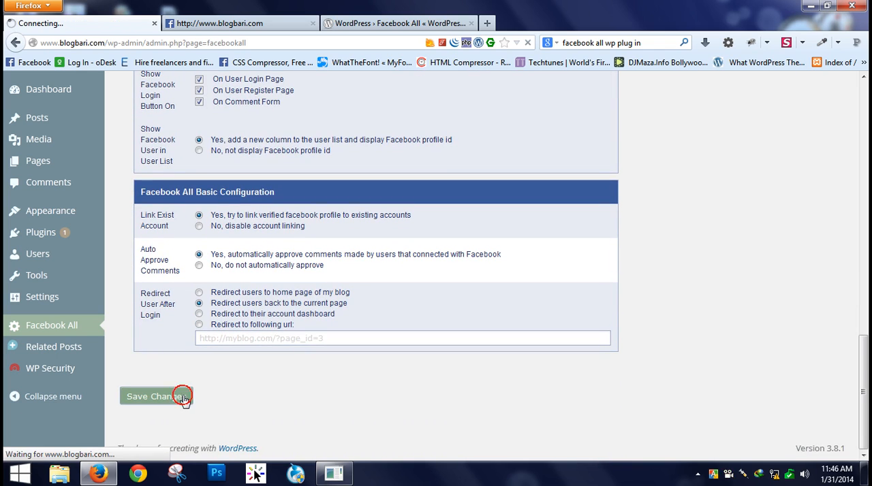
scroll(619, 342, "up", 6)
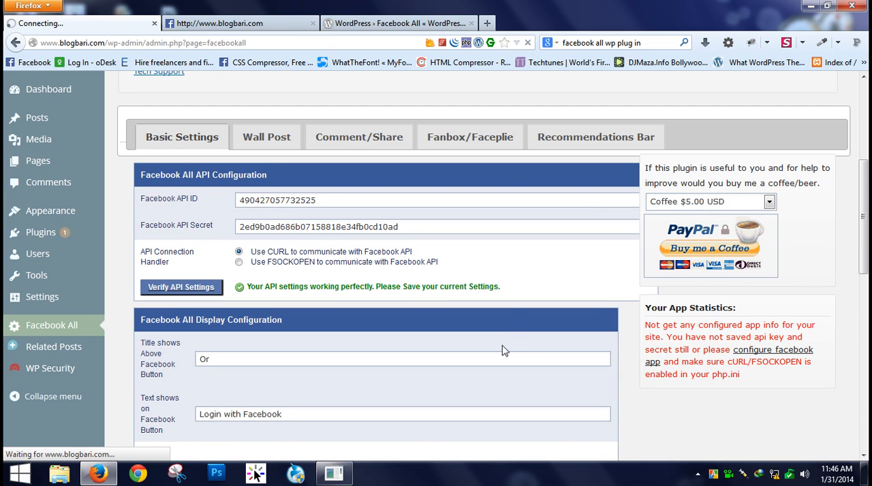
scroll(495, 358, "down", 6)
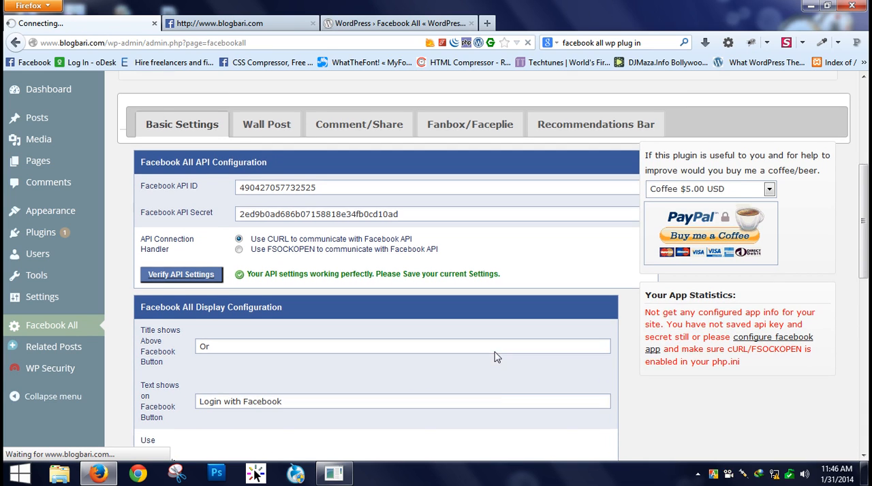
scroll(440, 384, "down", 2)
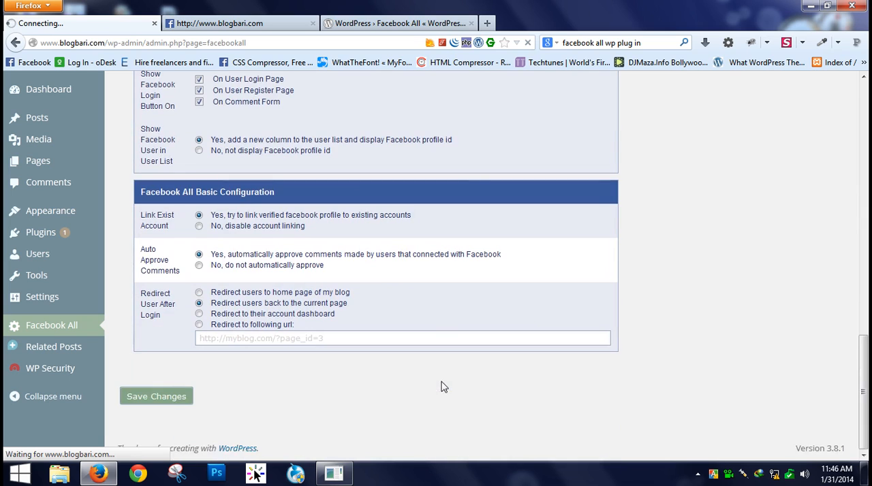
left_click(155, 397)
- Examine the Facebook All settings page, including the display configuration and the Facebook app info
scroll(468, 320, "up", 7)
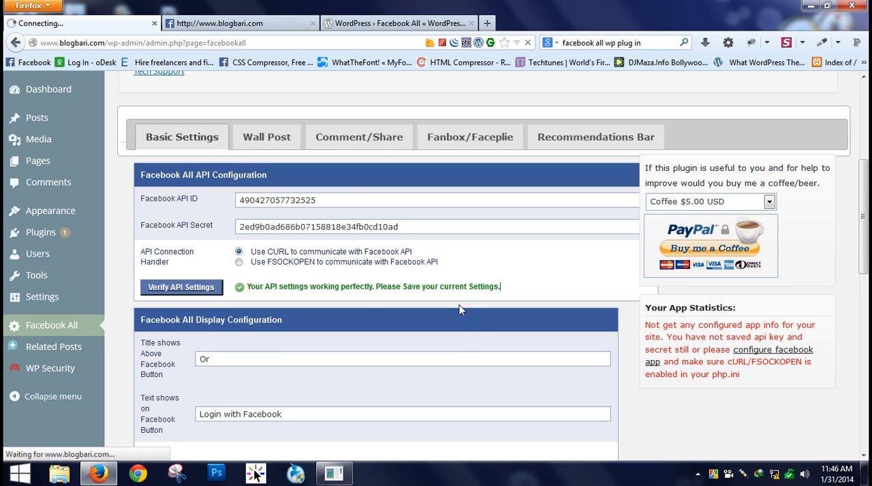
scroll(463, 312, "down", 6)
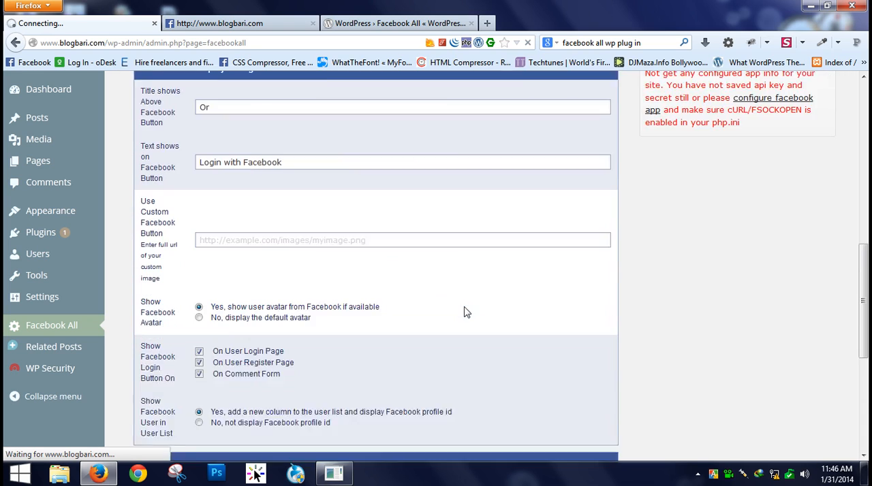
scroll(464, 312, "down", 2)
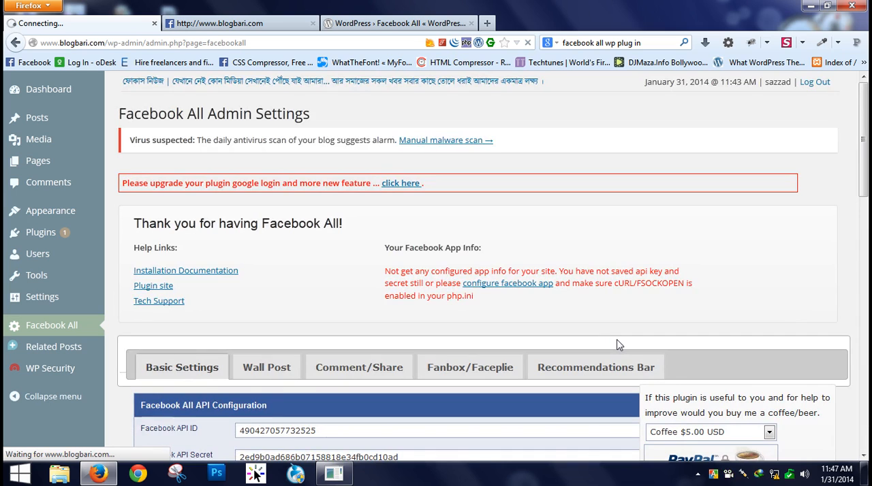
scroll(618, 345, "down", 8)
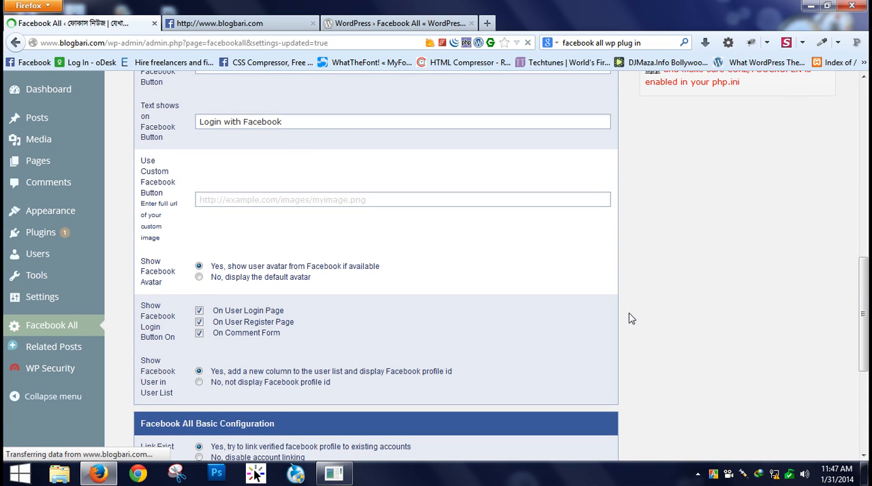
scroll(613, 323, "up", 10)
scroll(606, 327, "down", 5)
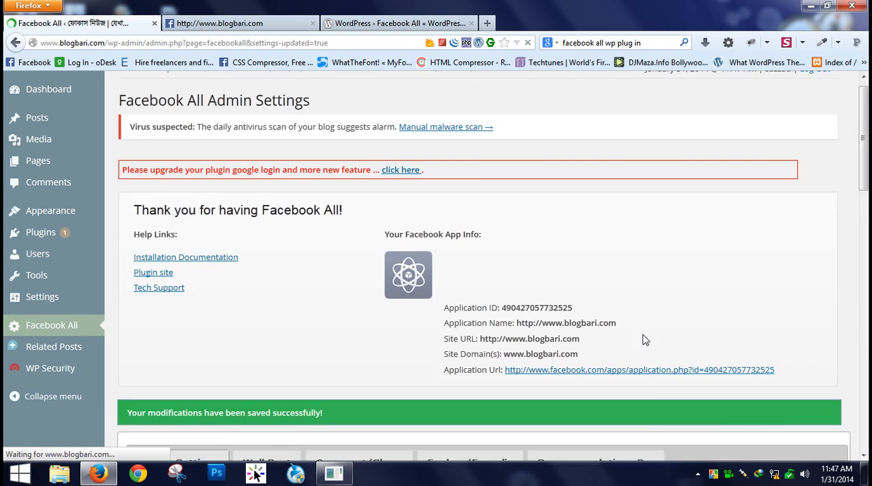
scroll(565, 323, "up", 5)
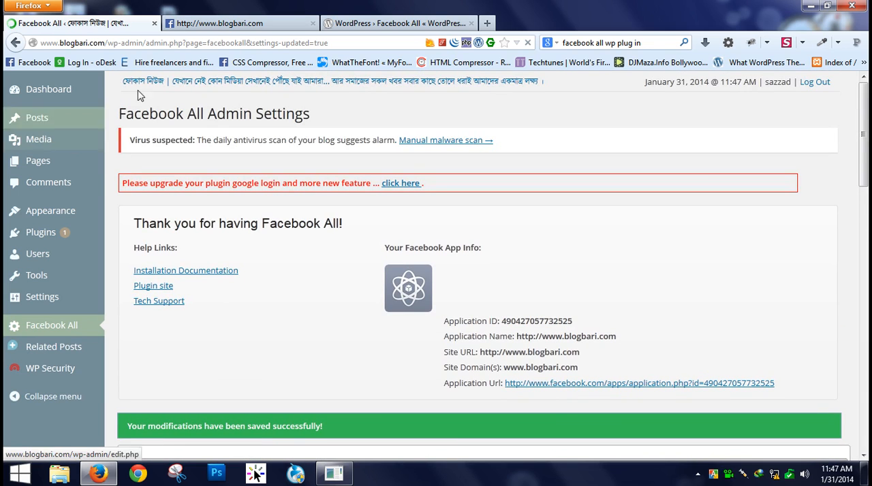
- Log out of the WordPress admin and check the login/registration area on the blogbari.com home page
left_click(807, 87)
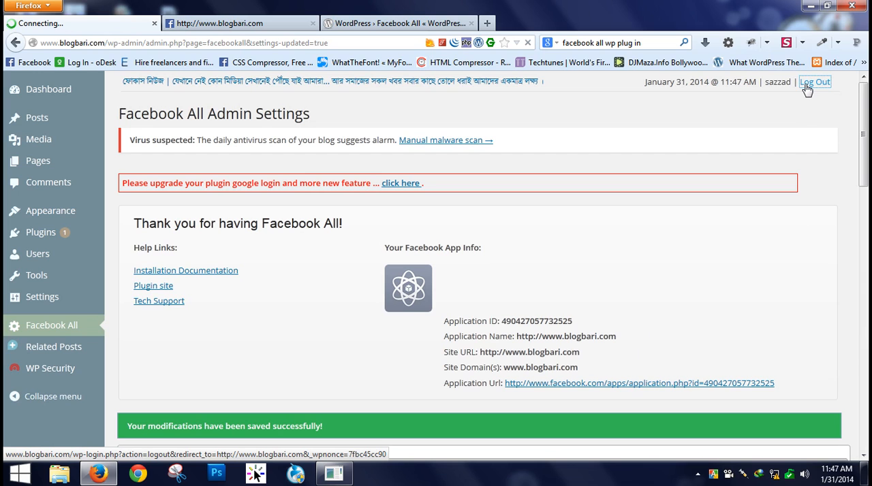
scroll(570, 245, "down", 2)
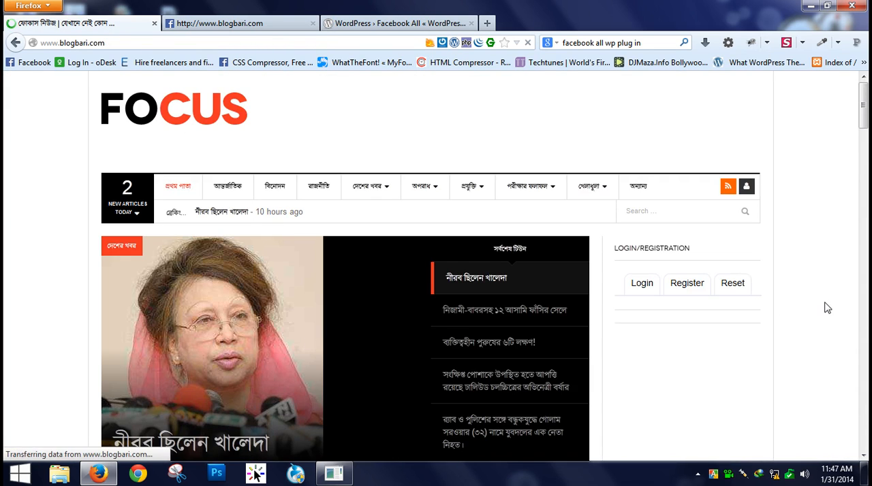
scroll(823, 306, "down", 2)
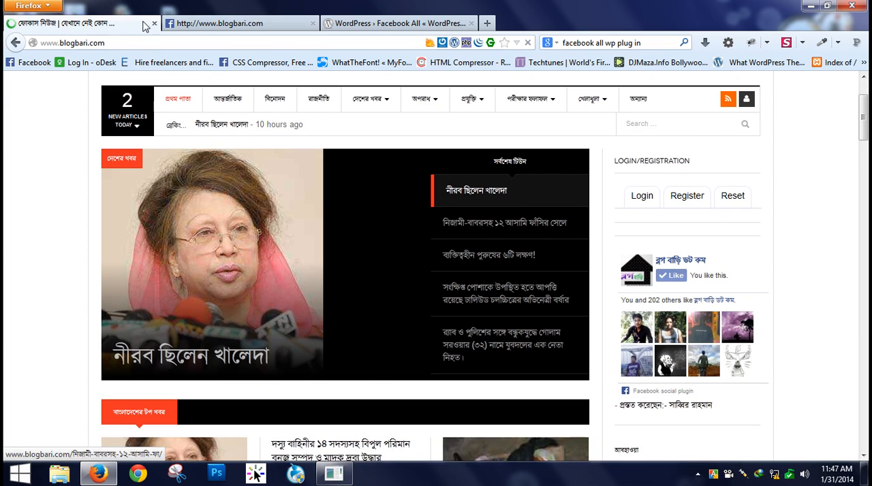
left_click(136, 43)
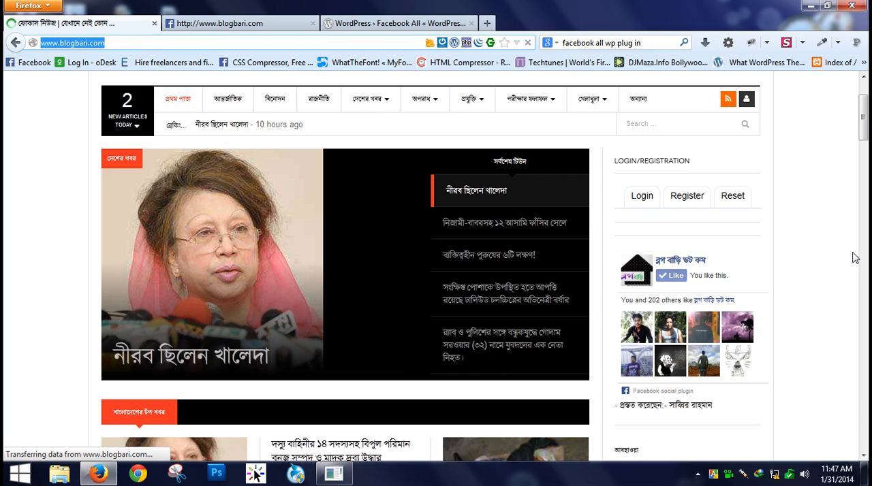
scroll(852, 259, "up", 2)
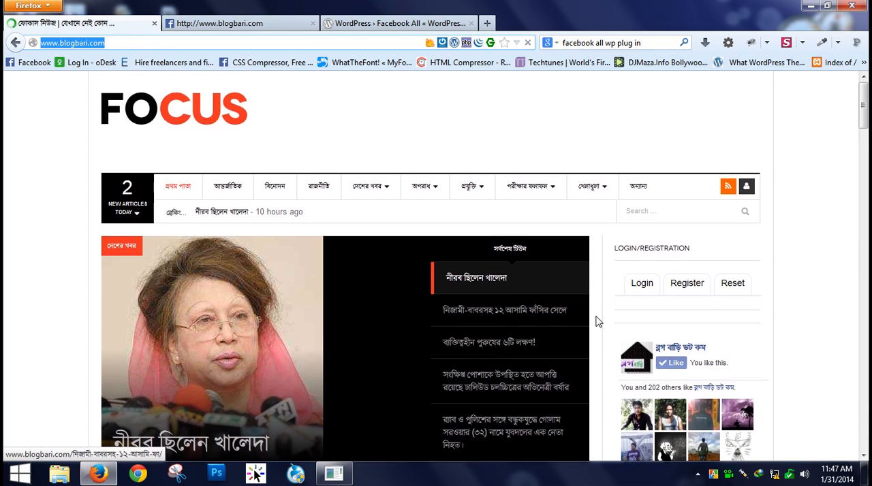
left_click(467, 326)
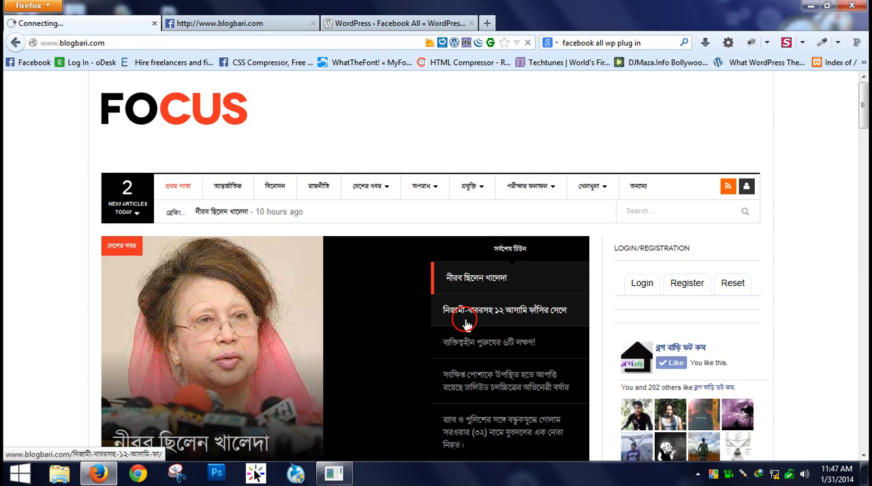
left_click(163, 43)
left_click(169, 43)
type("/w")
key("Return")
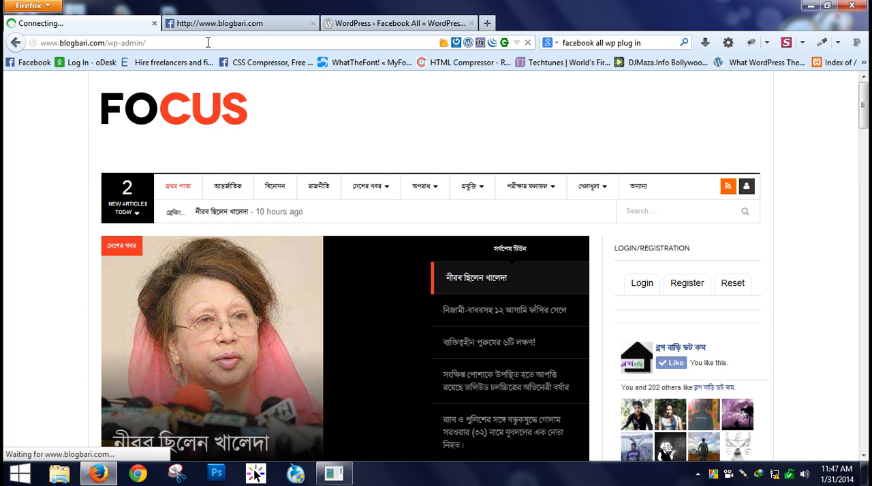
- Open the blogbari.com home page in a new tab, retry the wp-admin page, and return to the home page
left_click(486, 23)
left_click(177, 174)
left_click(114, 23)
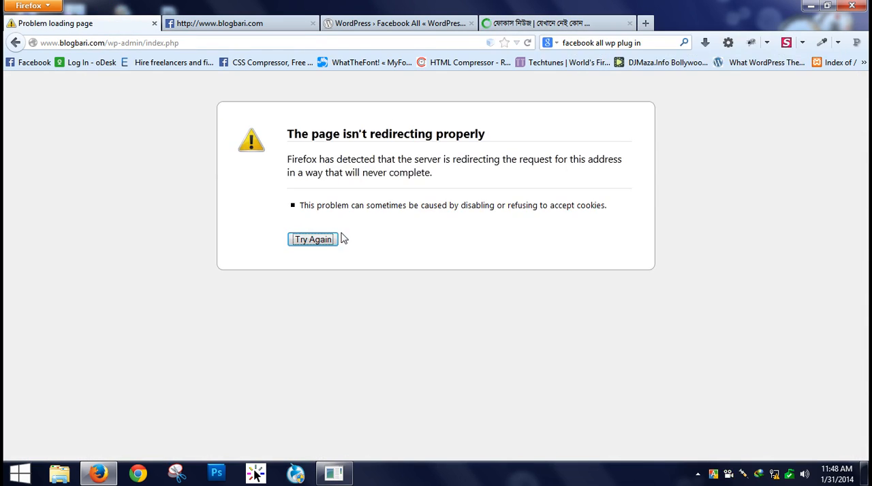
left_click(325, 237)
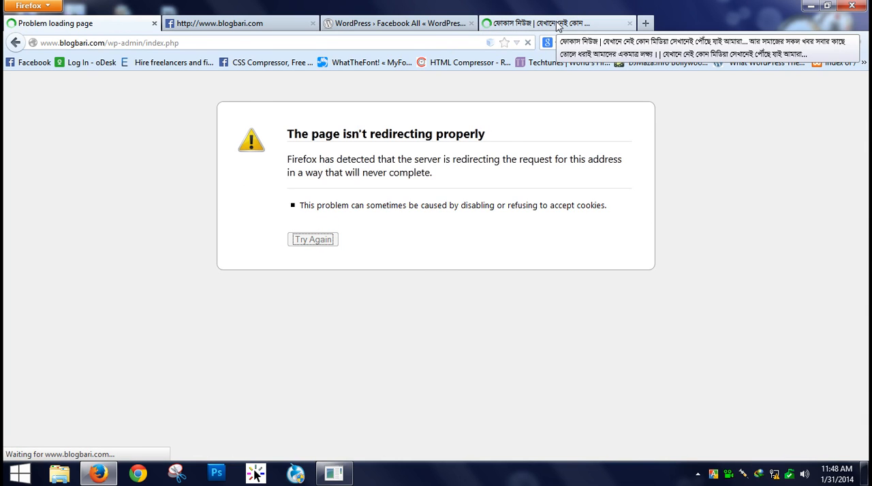
left_click(557, 24)
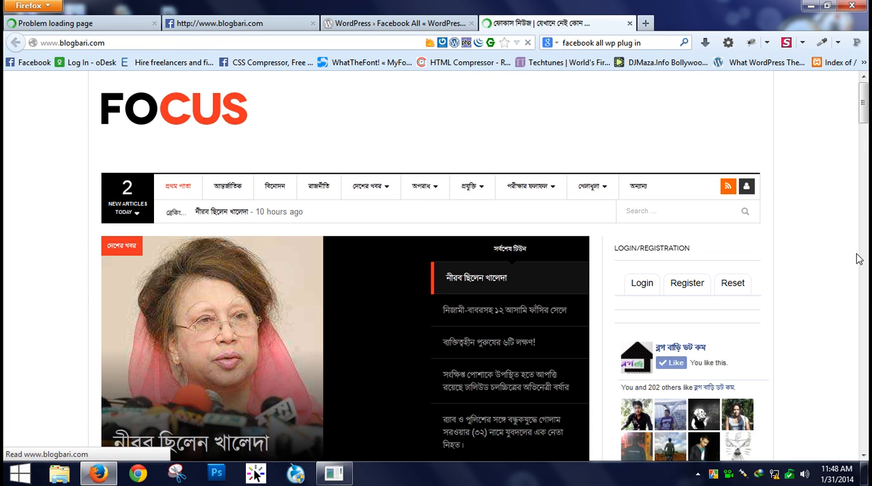
- Try to log in with Facebook from the login form on the blogbari.com home page
scroll(857, 265, "down", 3)
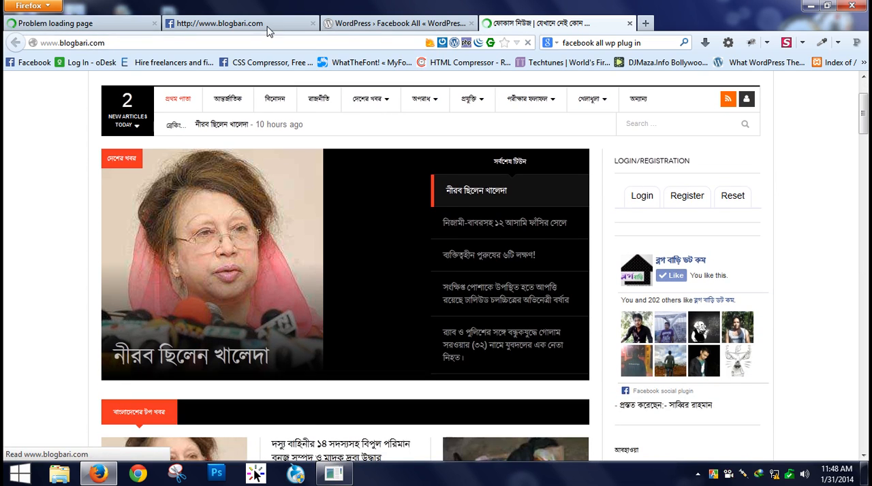
left_click(101, 27)
left_click(569, 23)
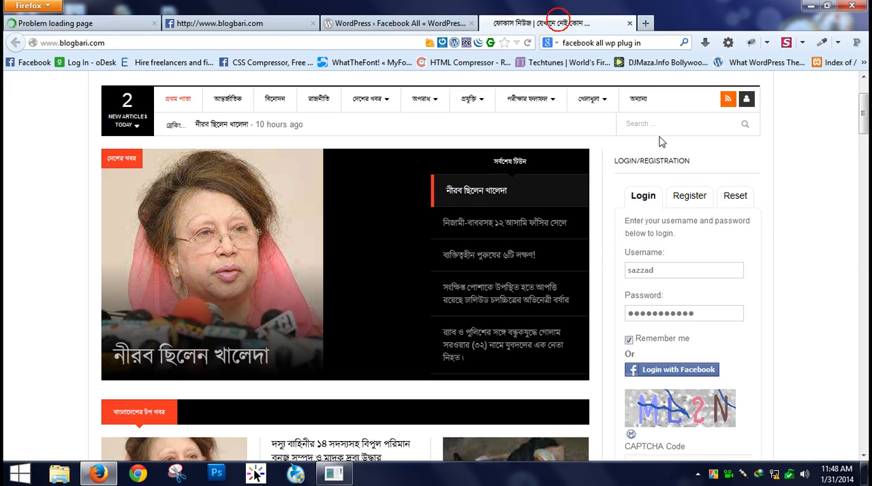
scroll(791, 320, "down", 3)
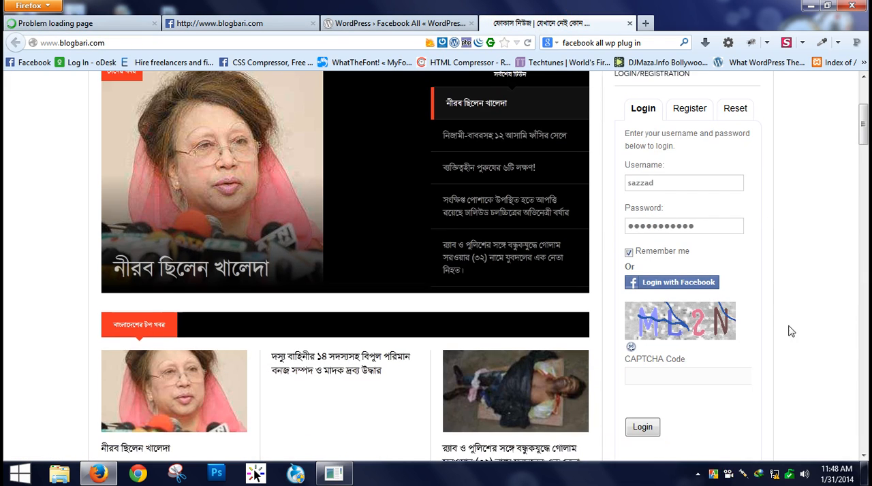
left_click(666, 289)
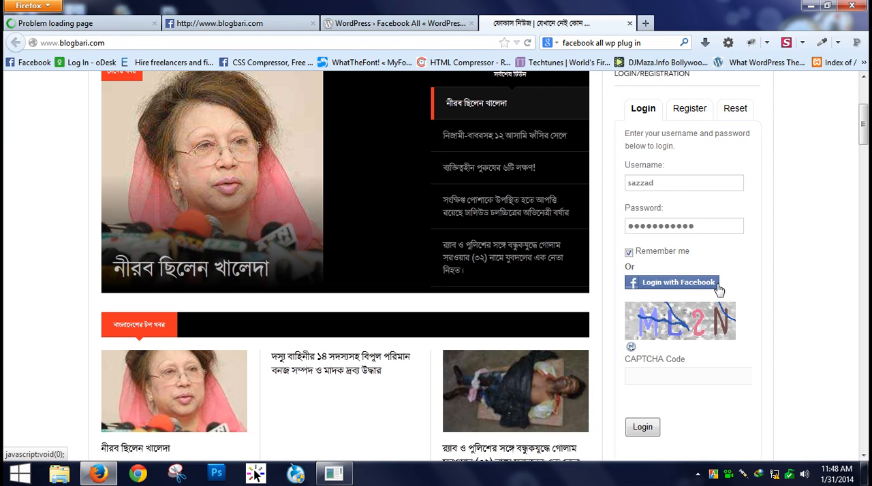
left_click(659, 182)
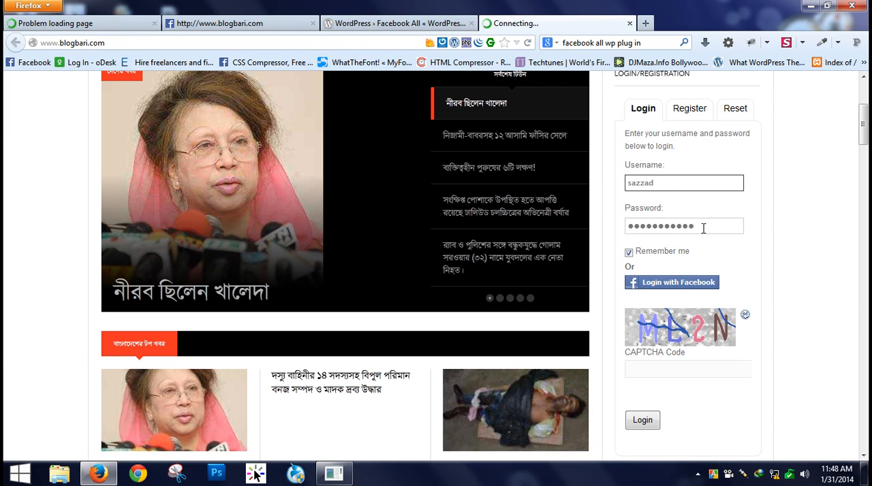
left_click(705, 226)
left_click(670, 190)
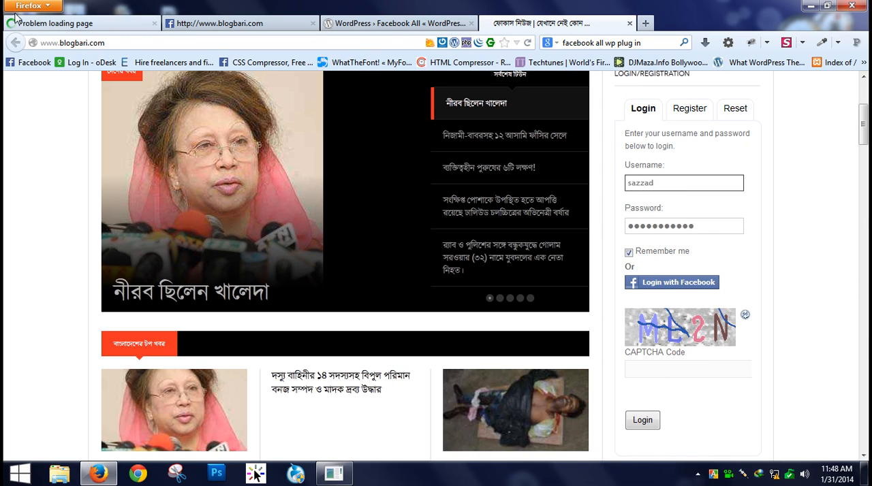
- Close the wp-admin tab and log in with Facebook, accepting the profile info sharing and the permission to post
left_click(154, 23)
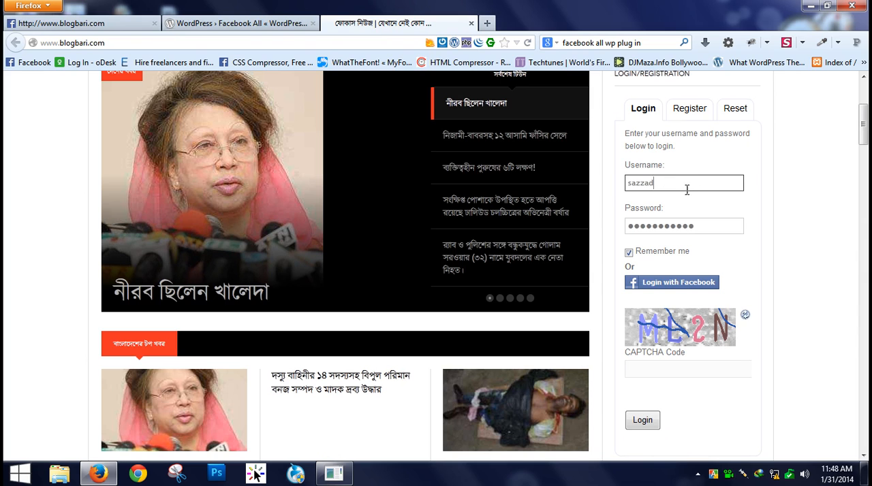
left_click(680, 285)
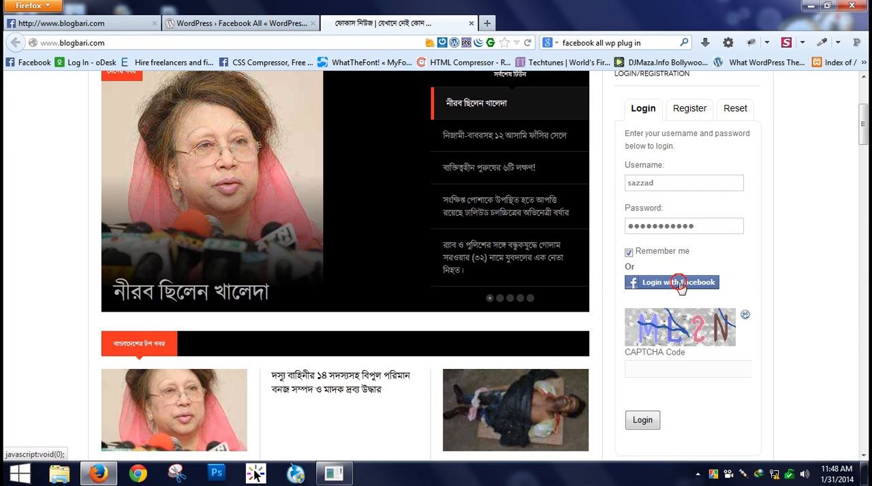
left_click_drag(379, 152, 374, 147)
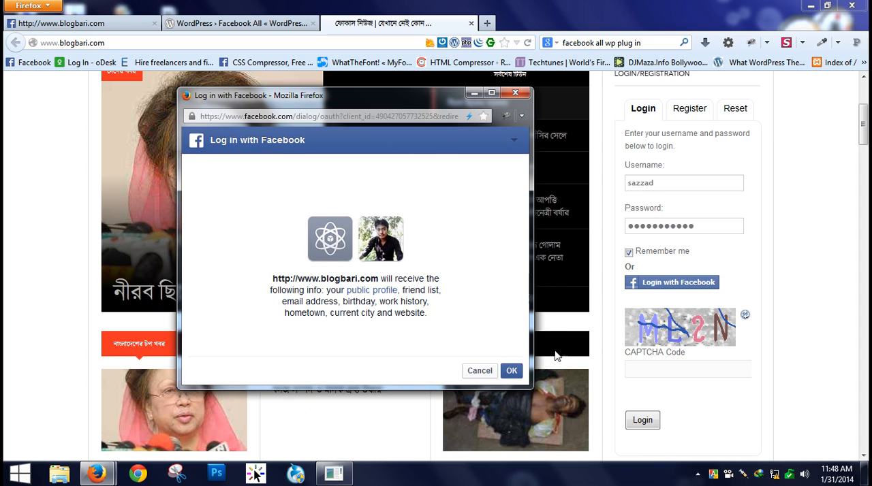
left_click(511, 372)
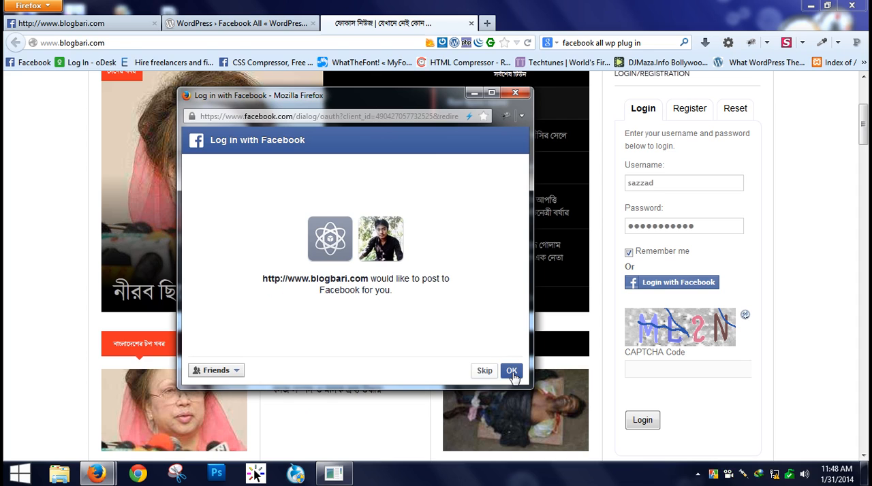
left_click(511, 372)
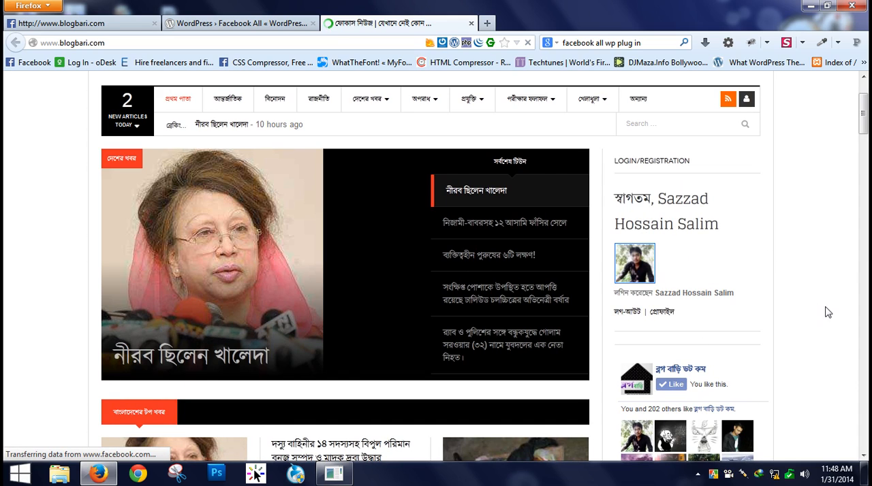
- Check the login/registration area of the home page for the signed-in Facebook account, closing the extra blank tab
left_click(486, 25)
left_click(367, 22)
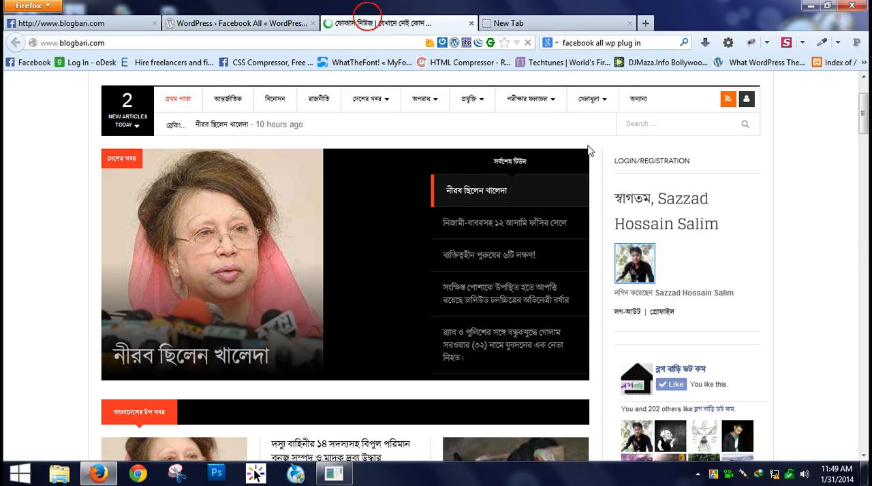
scroll(818, 243, "down", 2)
scroll(818, 243, "up", 2)
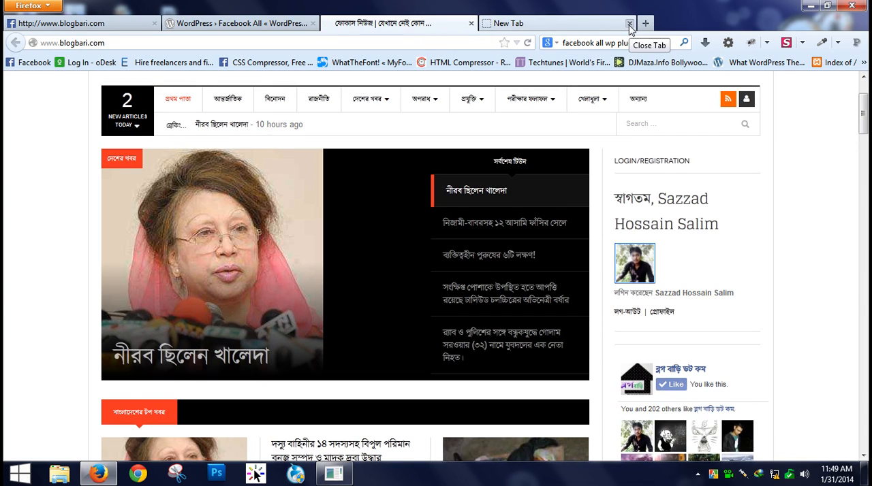
left_click(630, 24)
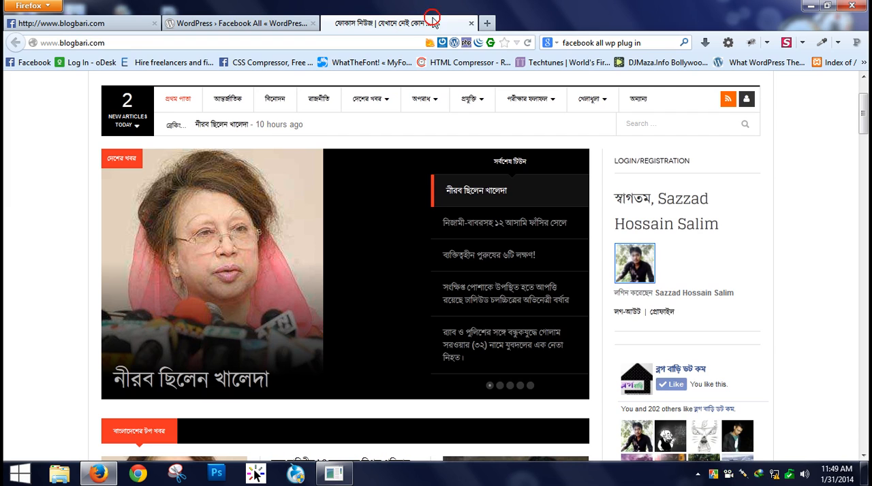